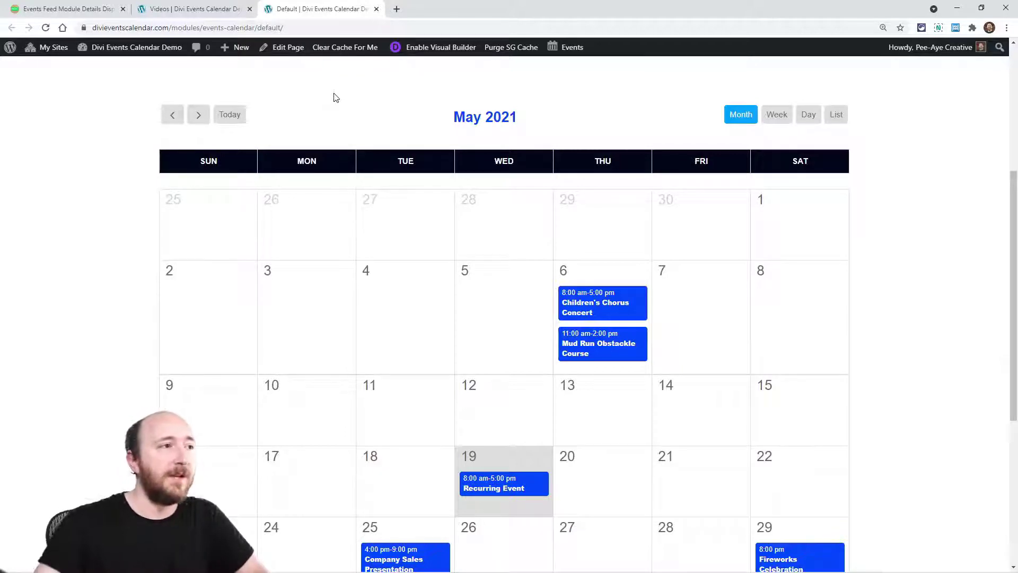
# Step: On the Videos page, insert an Events Calendar module into the empty row
pyautogui.click(191, 9)
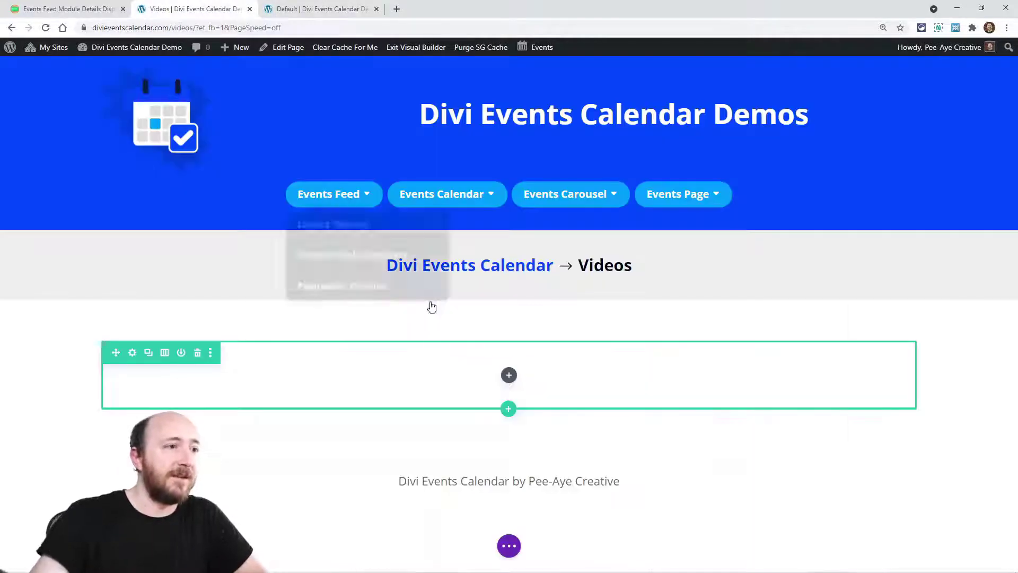
pyautogui.click(509, 375)
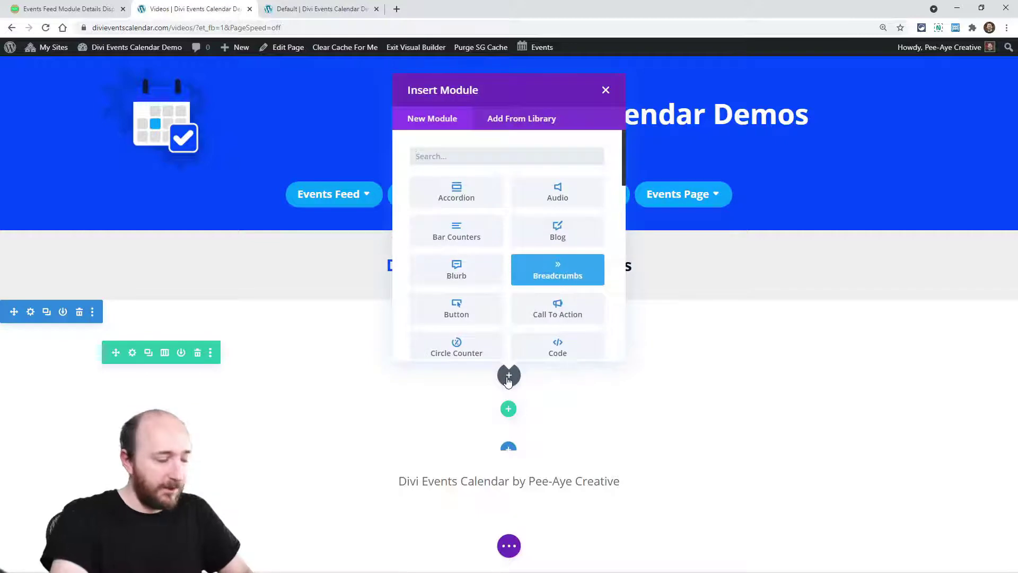
pyautogui.write('event')
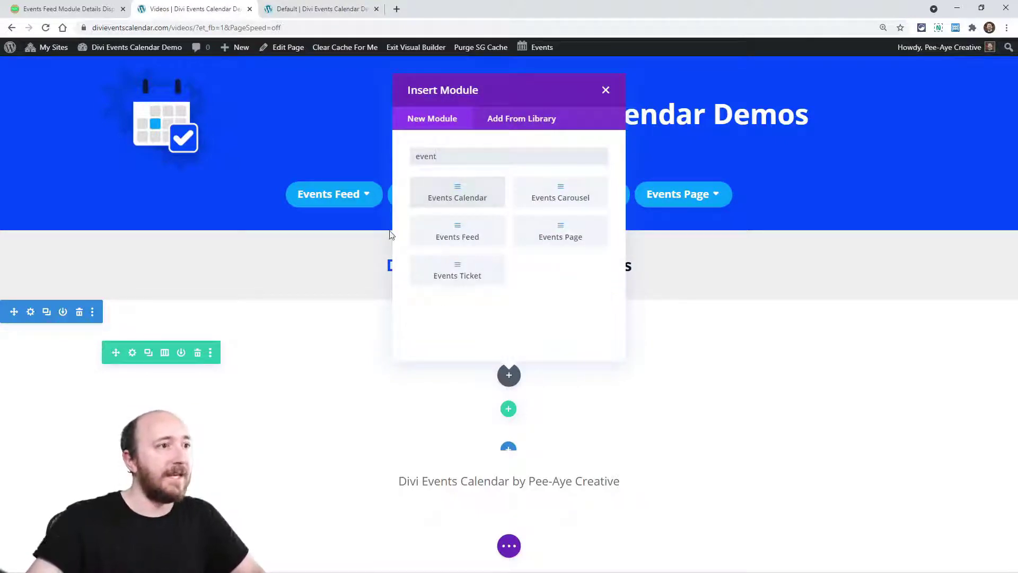
pyautogui.click(443, 198)
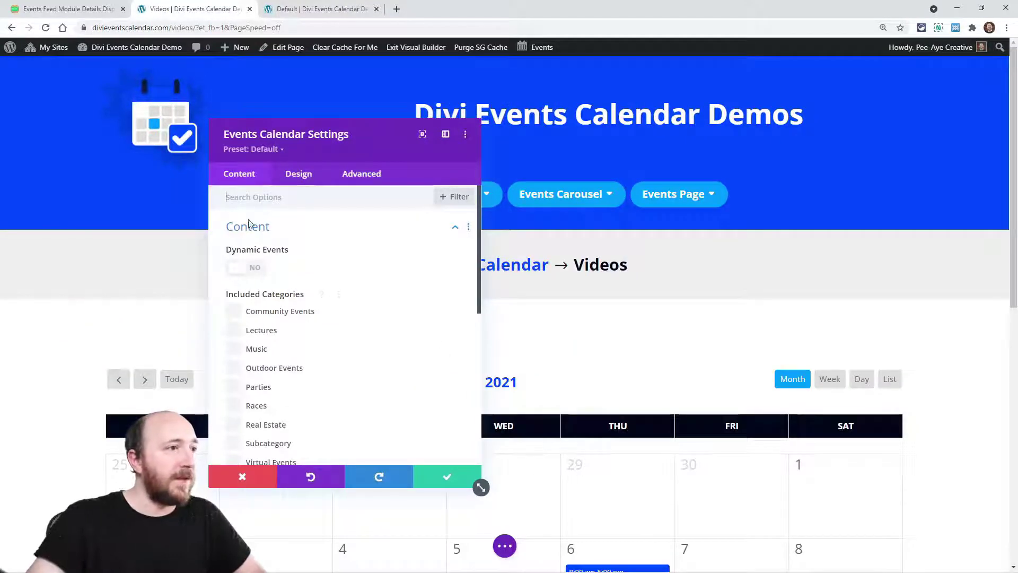
# Step: Examine the module's Content, Views and Tooltip content settings
pyautogui.click(247, 226)
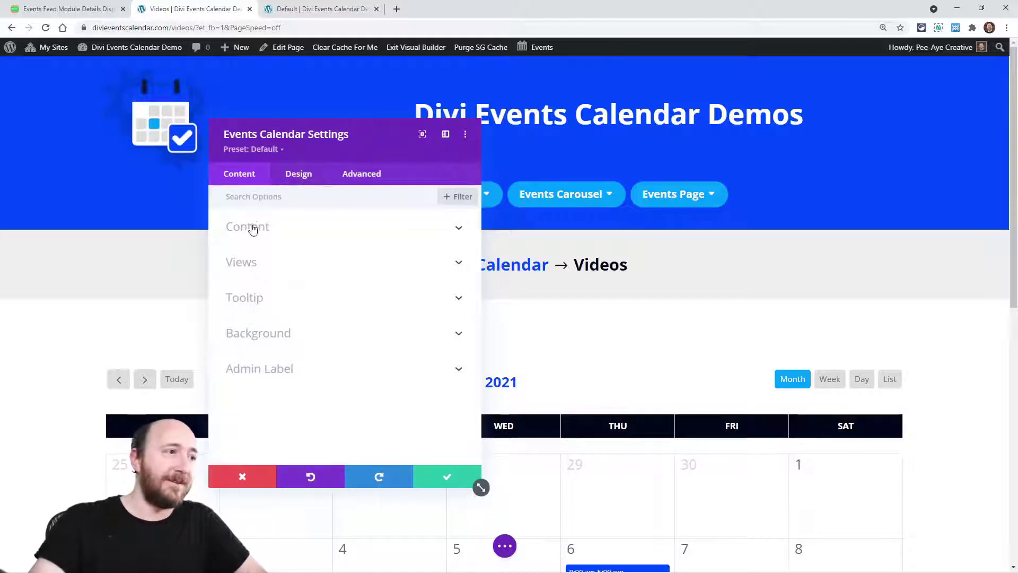
pyautogui.click(250, 228)
pyautogui.scroll(-4, 308, 318)
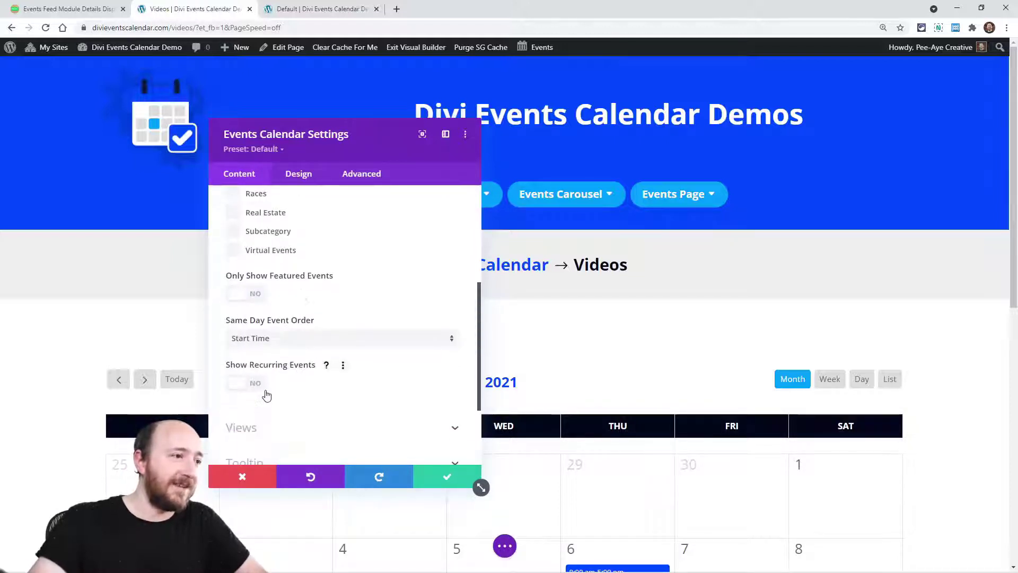
pyautogui.scroll(-2, 264, 361)
pyautogui.click(264, 315)
pyautogui.scroll(-1, 284, 371)
pyautogui.scroll(-2, 291, 393)
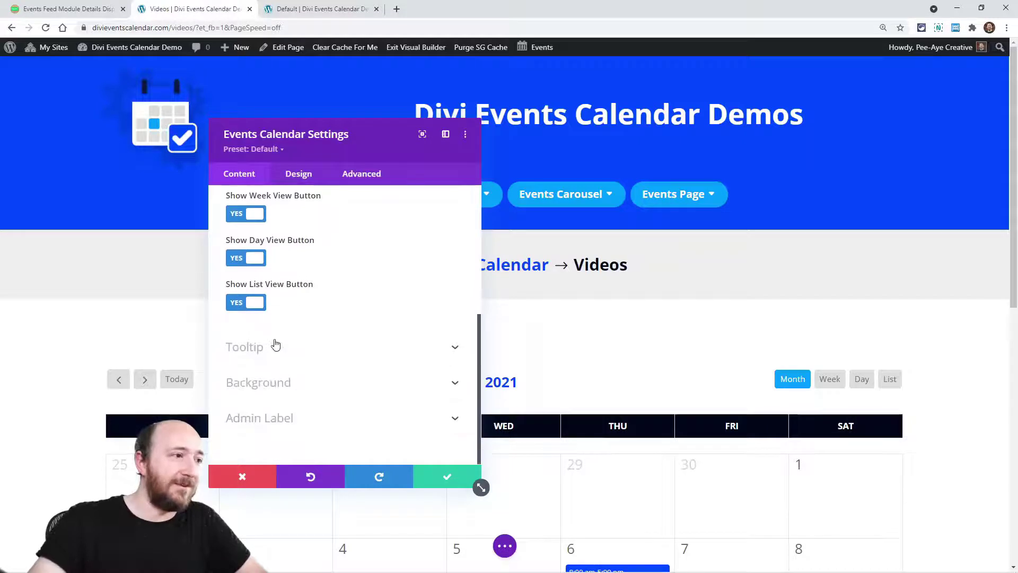
pyautogui.click(273, 345)
pyautogui.scroll(5, 295, 275)
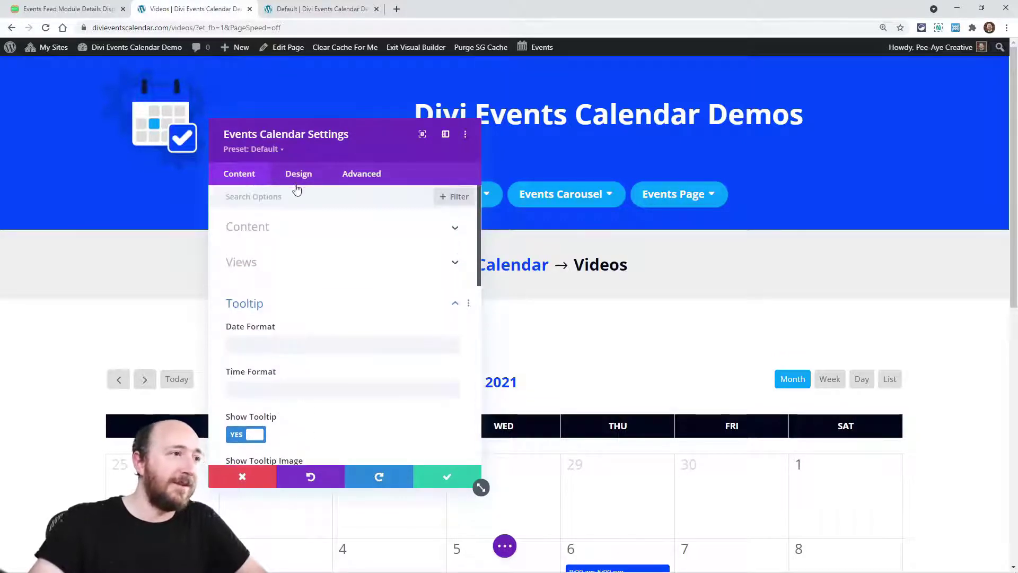
# Step: Examine the Heading Text design options and preview the calendar in the Week, List, Day and Month views
pyautogui.click(295, 180)
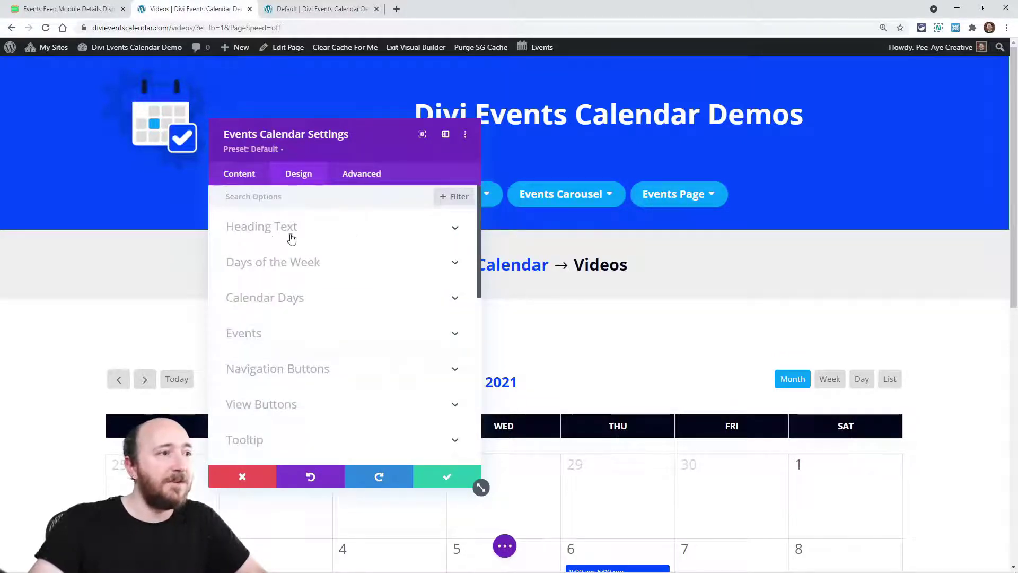
pyautogui.moveTo(368, 150); pyautogui.dragTo(259, 142)
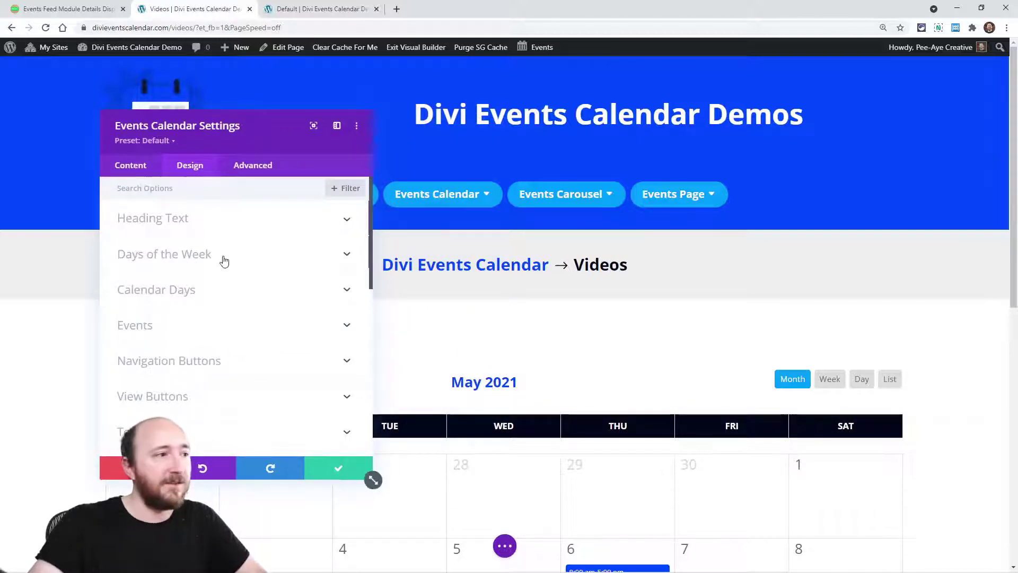
pyautogui.click(182, 222)
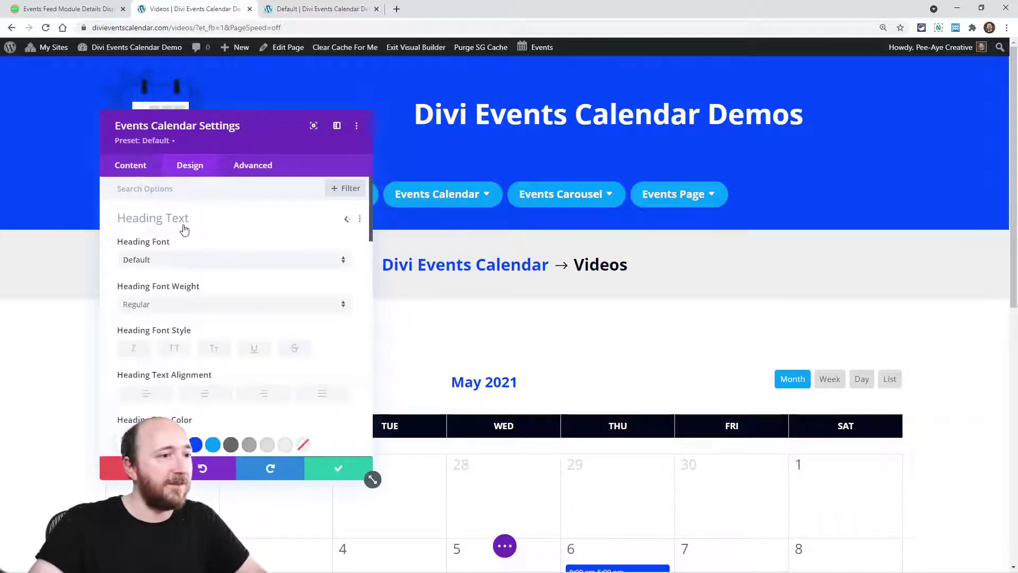
pyautogui.click(830, 383)
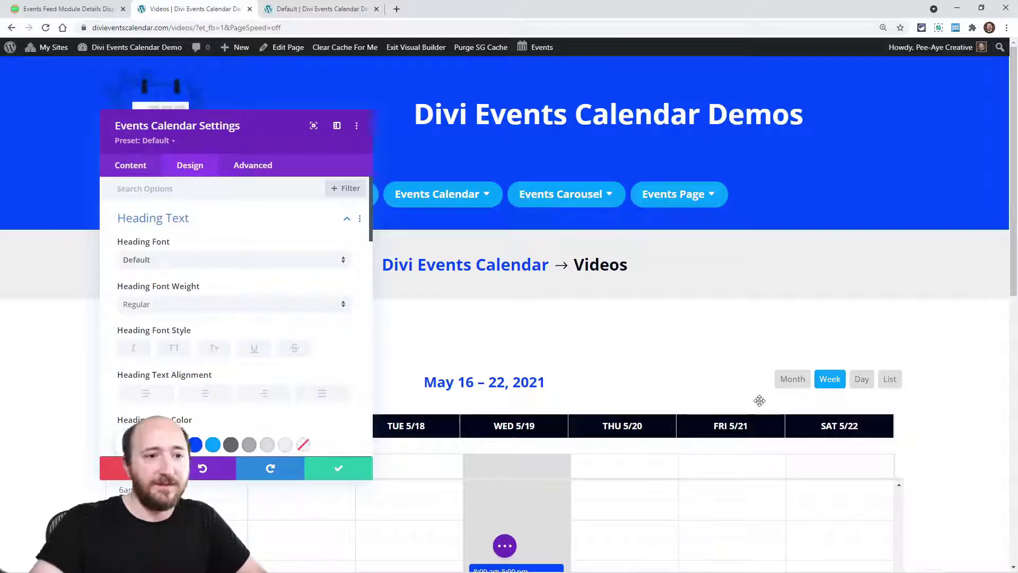
pyautogui.click(889, 380)
pyautogui.click(861, 380)
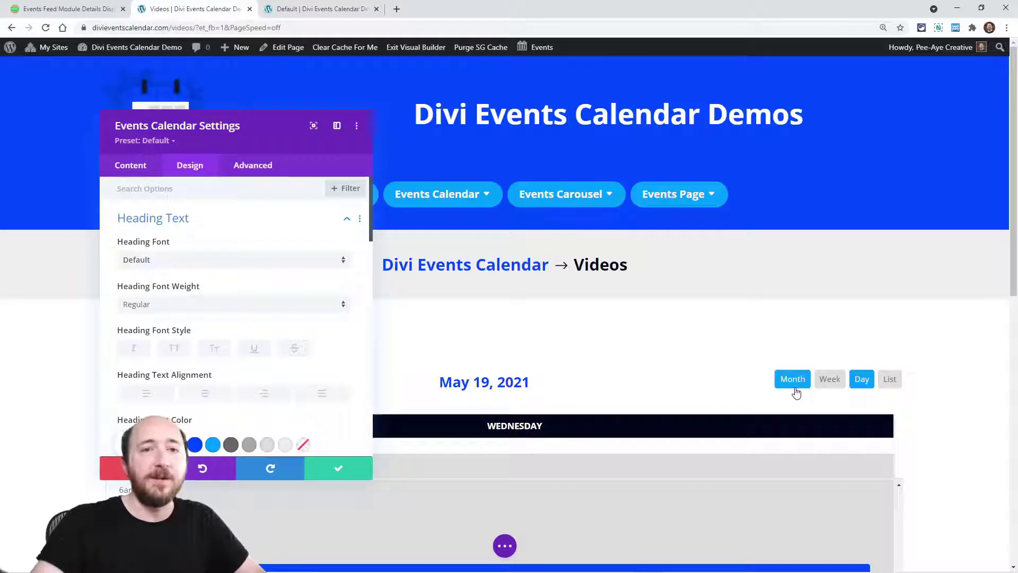
pyautogui.moveTo(371, 476); pyautogui.dragTo(271, 146)
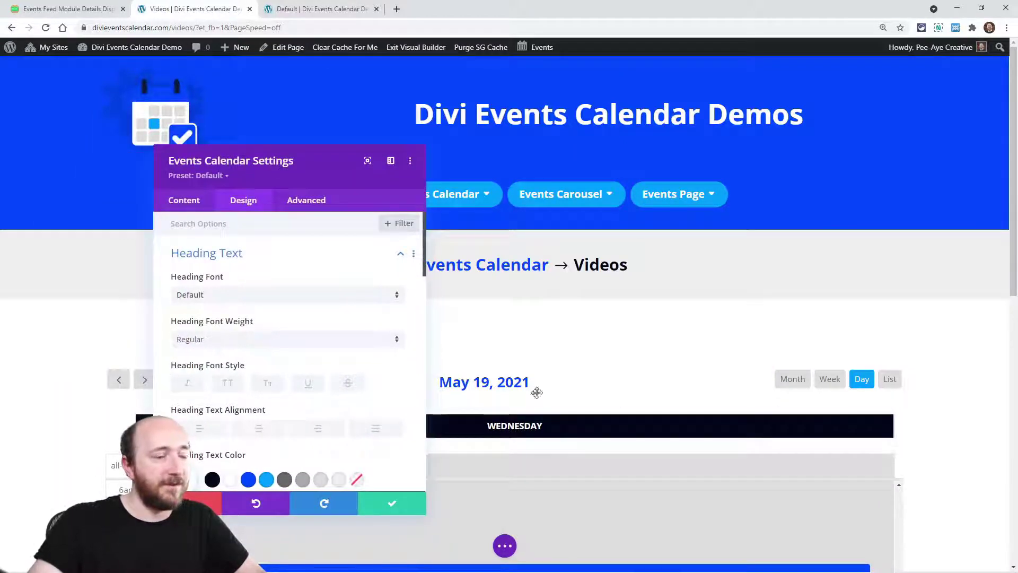
pyautogui.click(794, 380)
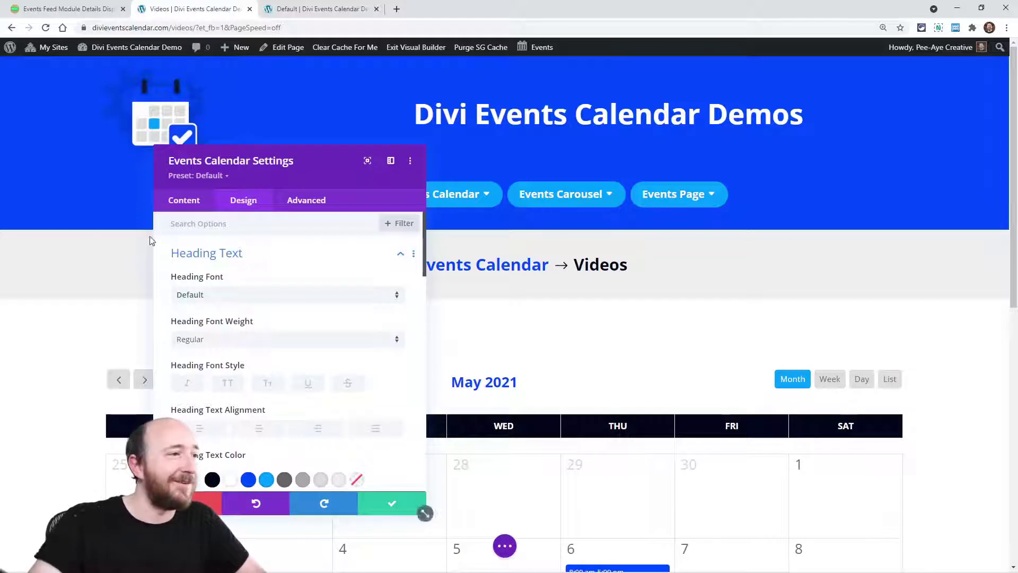
pyautogui.scroll(-8, 297, 318)
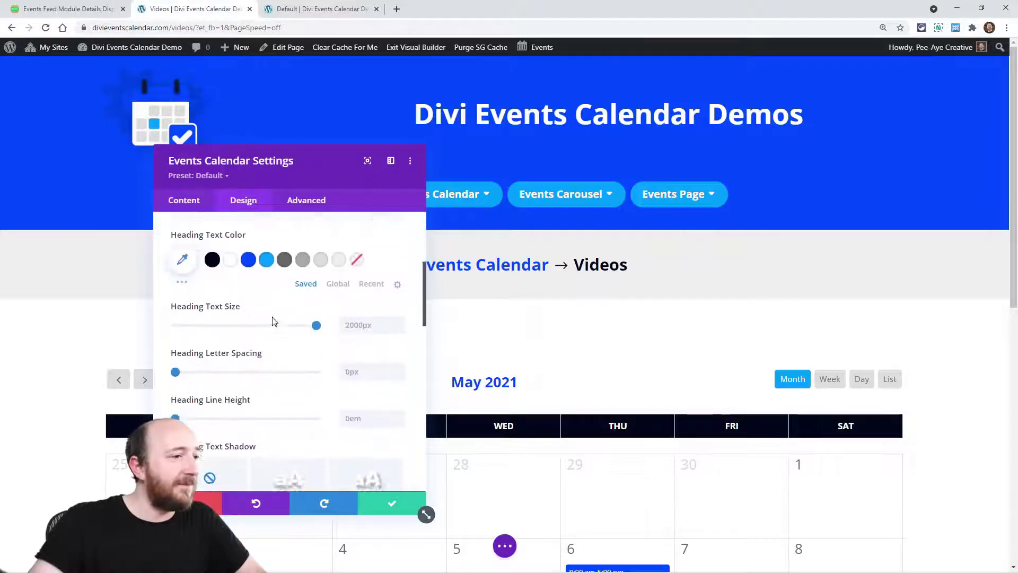
pyautogui.scroll(3, 255, 344)
pyautogui.scroll(-3, 286, 355)
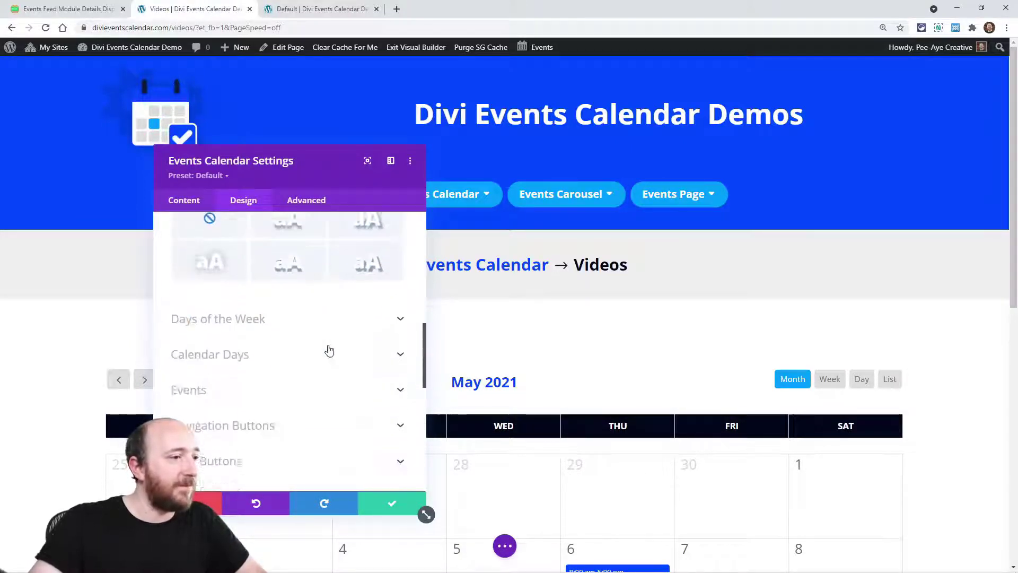
# Step: Open the Days of the Week design options and move the settings window to uncover more of the calendar
pyautogui.click(224, 275)
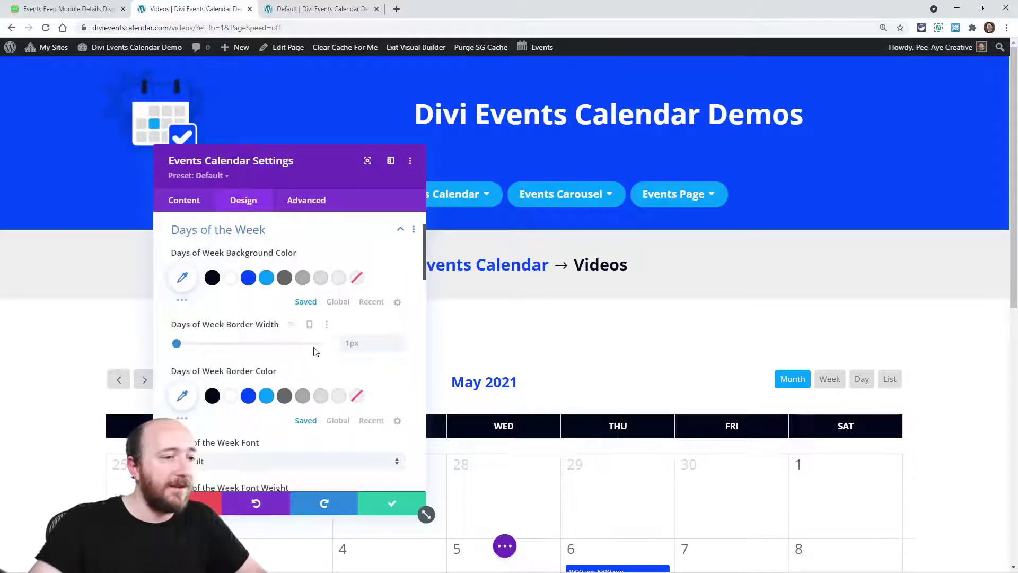
pyautogui.scroll(-3, 573, 342)
pyautogui.moveTo(313, 170); pyautogui.dragTo(253, 122)
# Step: Try blue, light blue, light grey and white background colors for the days of the week
pyautogui.click(188, 229)
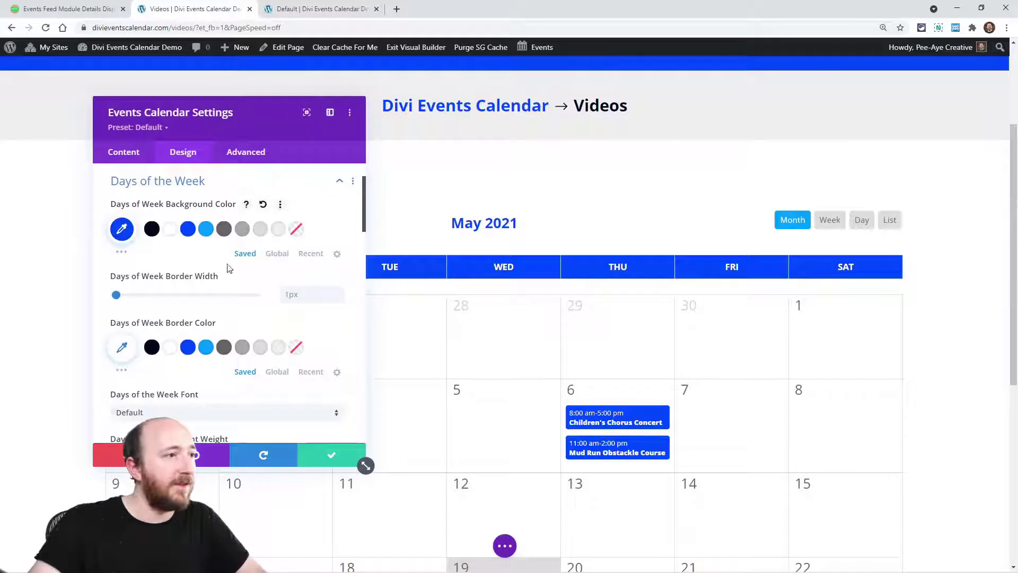
pyautogui.click(205, 228)
pyautogui.click(260, 233)
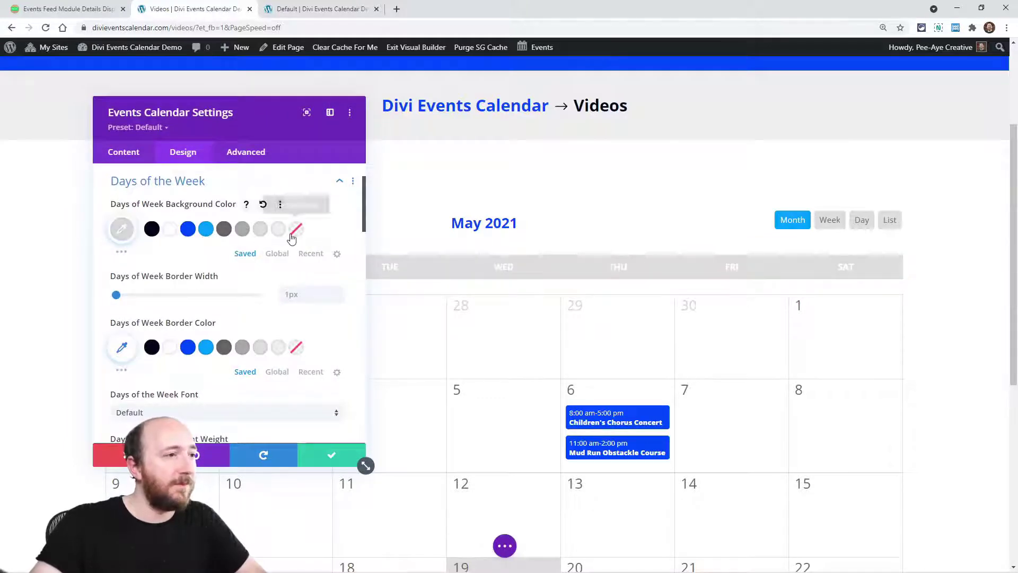
pyautogui.click(277, 230)
pyautogui.click(170, 231)
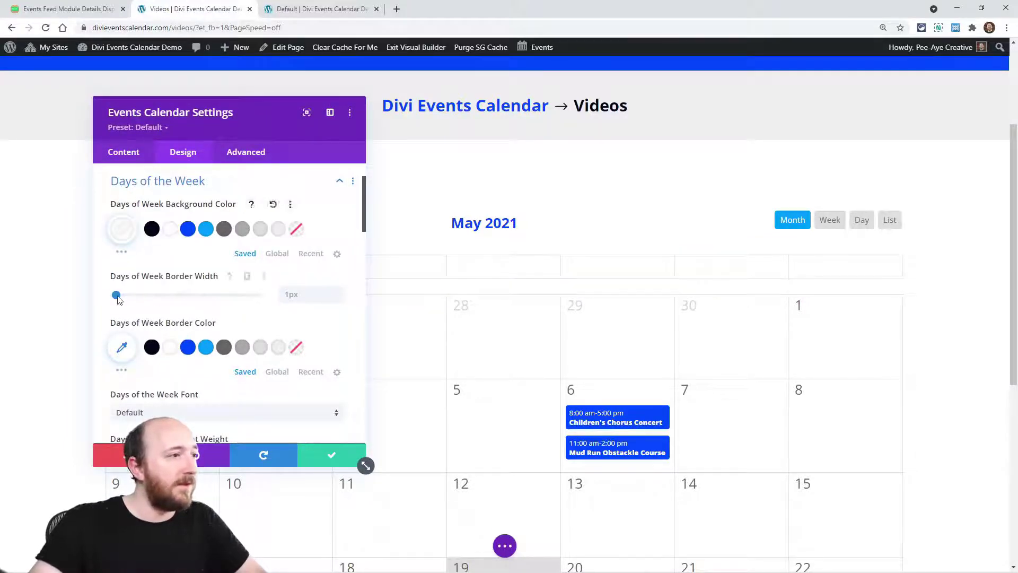
# Step: Try a 15px days of the week border width, and reset both the background color and border width
pyautogui.moveTo(116, 294); pyautogui.dragTo(137, 299)
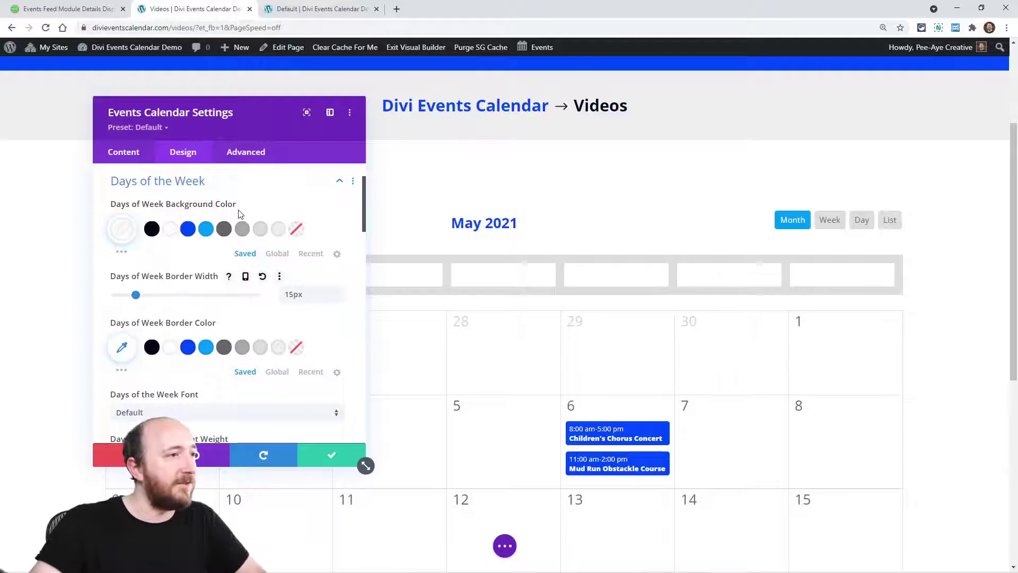
pyautogui.click(262, 204)
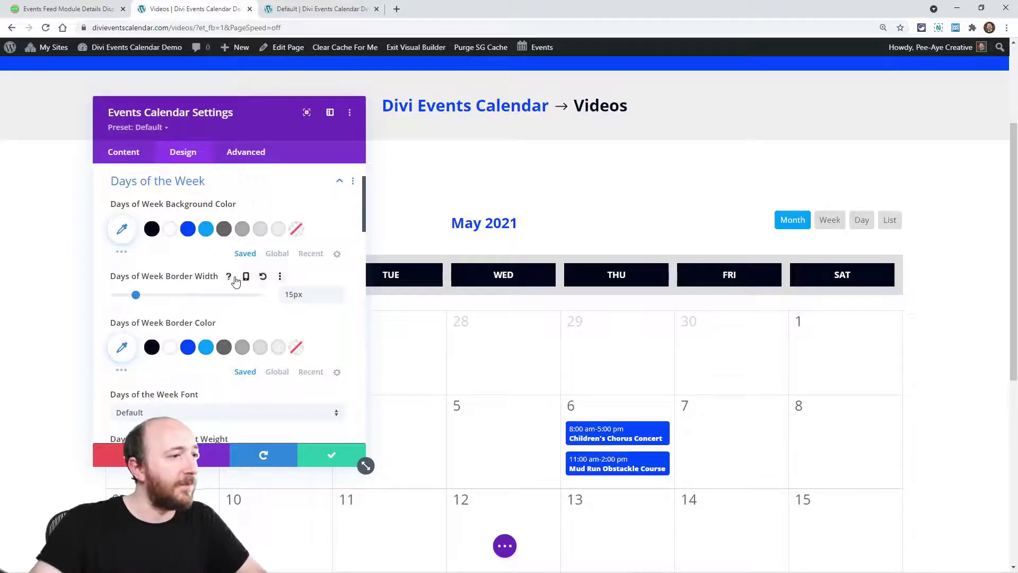
pyautogui.click(262, 276)
# Step: Apply the small caps and underline font styles to the days of the week text
pyautogui.scroll(-1, 276, 317)
pyautogui.scroll(-3, 276, 317)
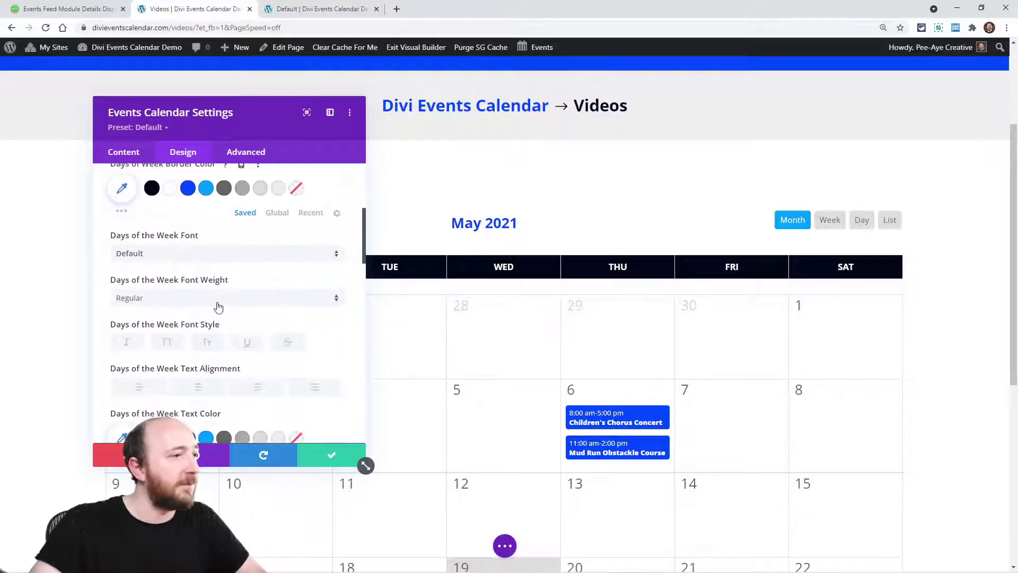
pyautogui.click(161, 290)
pyautogui.click(211, 292)
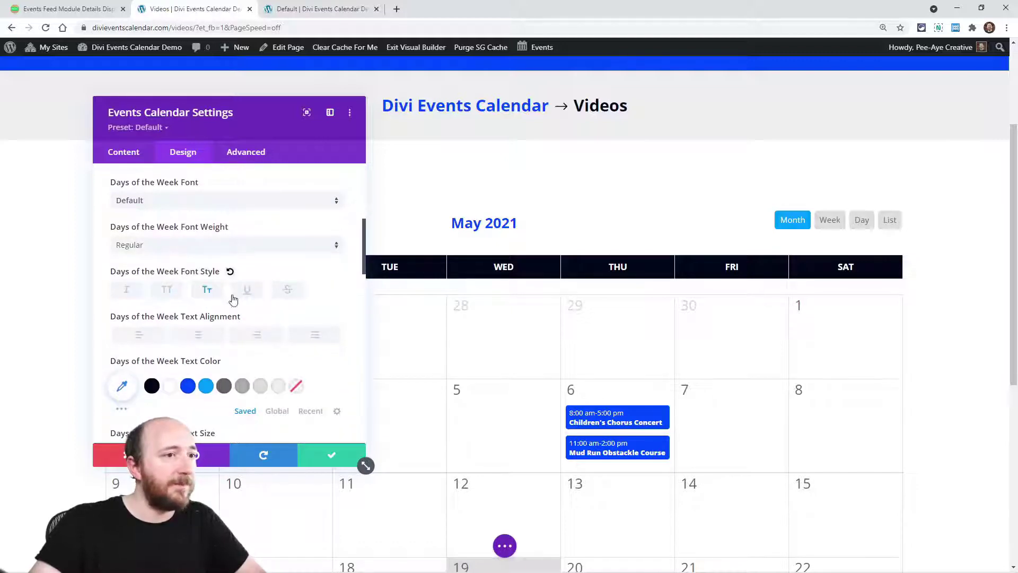
pyautogui.click(246, 290)
# Step: Try center and right alignment for the days of the week text, and settle on left alignment
pyautogui.scroll(-3, 262, 318)
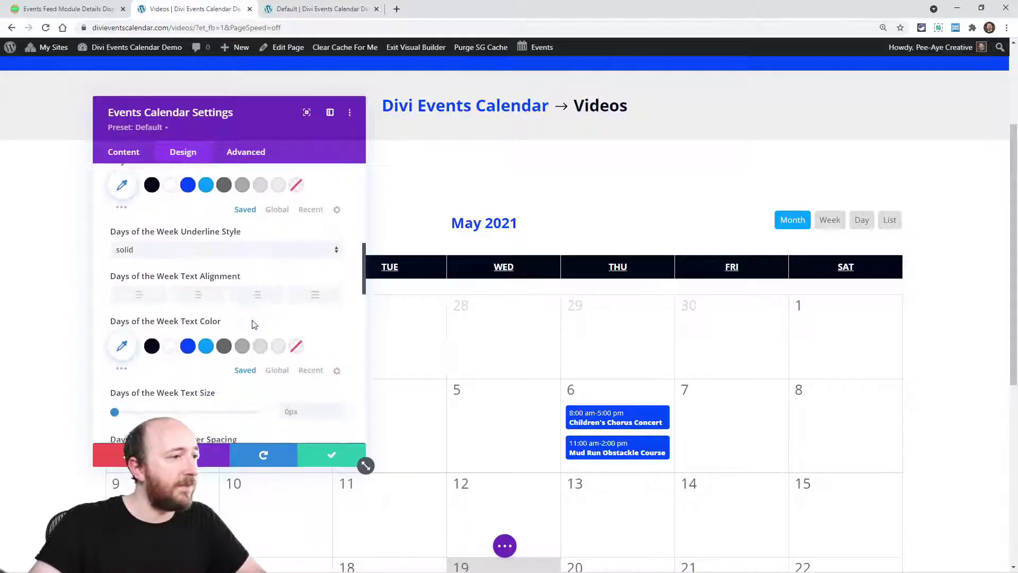
pyautogui.click(207, 296)
pyautogui.click(246, 293)
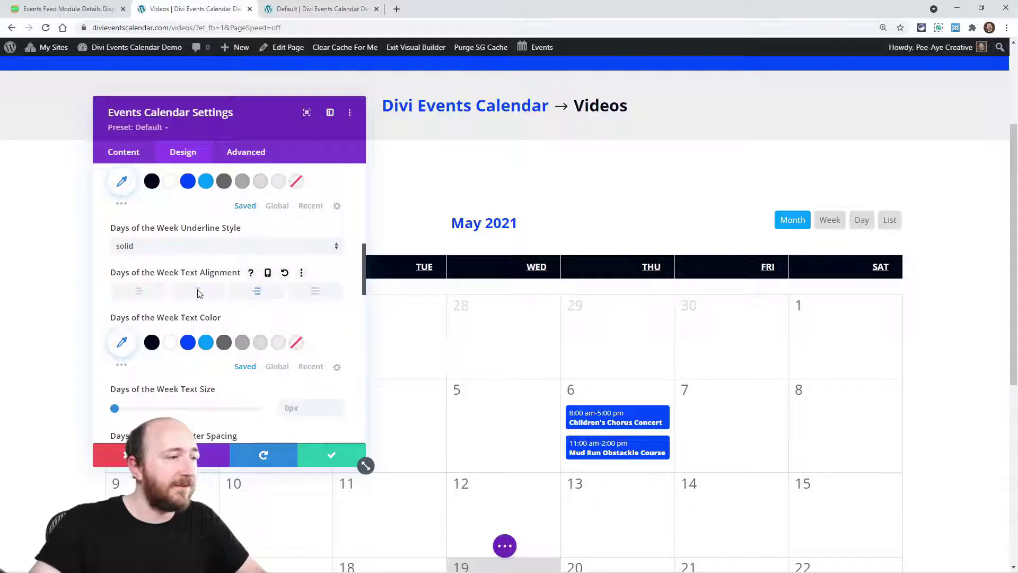
pyautogui.click(138, 289)
# Step: Apply the first text shadow preset to the days of the week and set the shadow color to blue
pyautogui.scroll(-2, 159, 297)
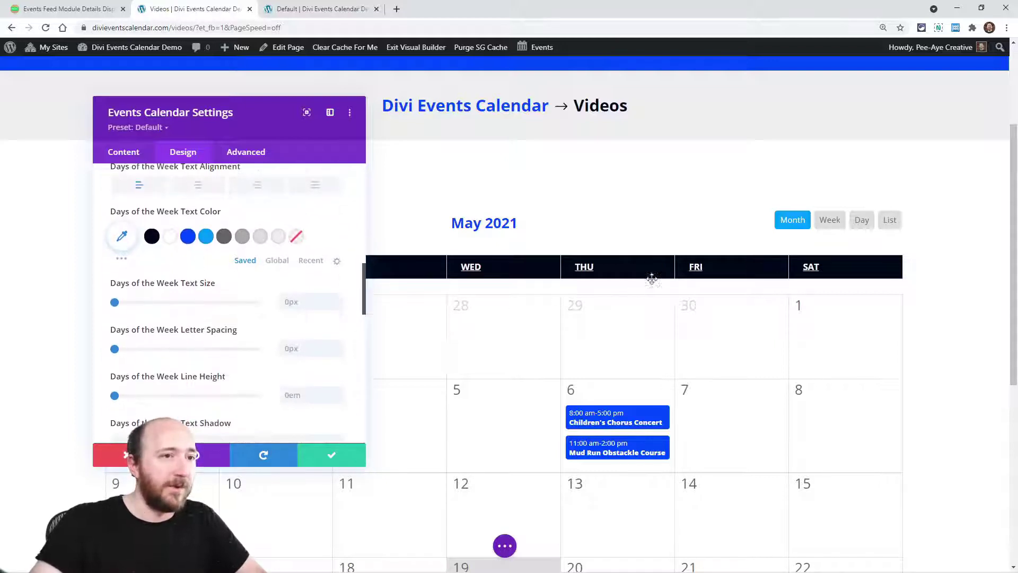
pyautogui.scroll(-4, 220, 297)
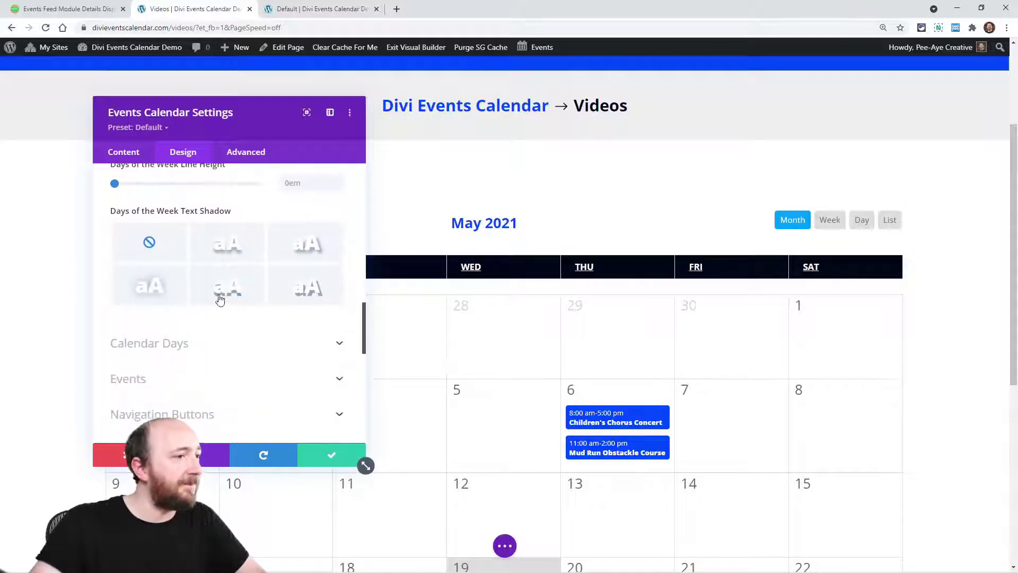
pyautogui.click(220, 256)
pyautogui.scroll(-4, 220, 286)
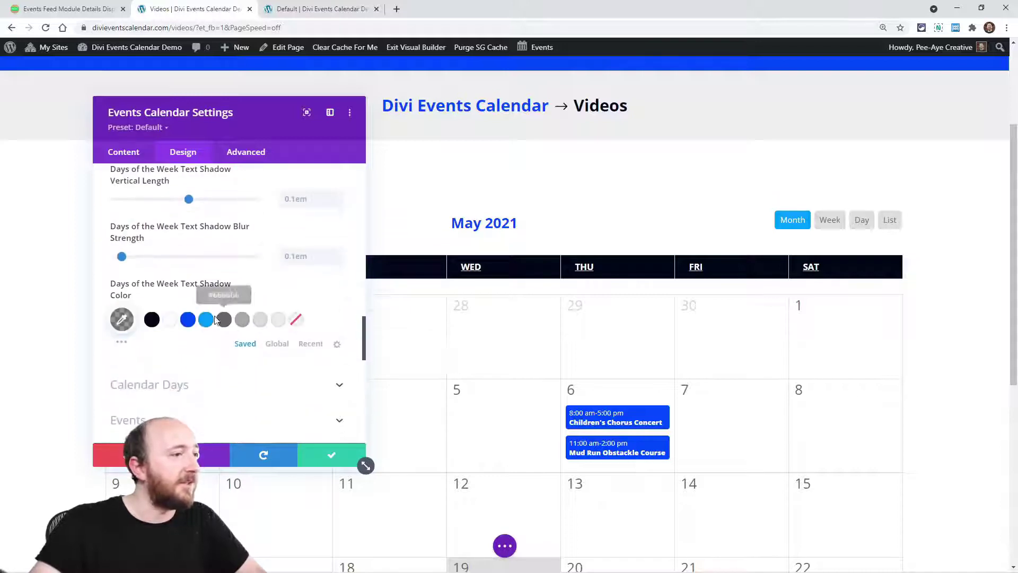
pyautogui.click(188, 320)
# Step: In the Calendar Days design options, set the days' background color to dark grey and the current day's background color to light blue
pyautogui.scroll(-3, 199, 340)
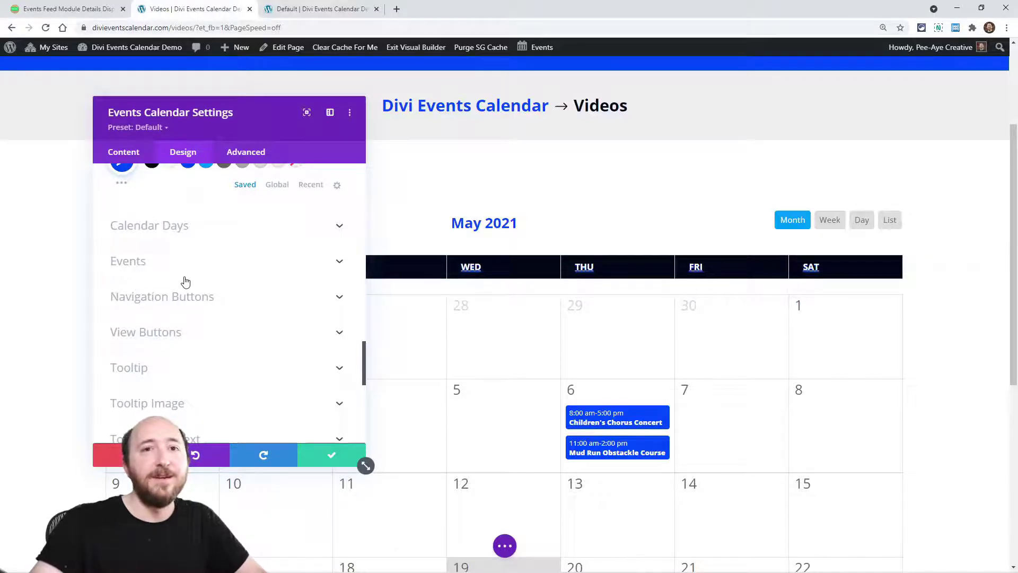
pyautogui.click(139, 228)
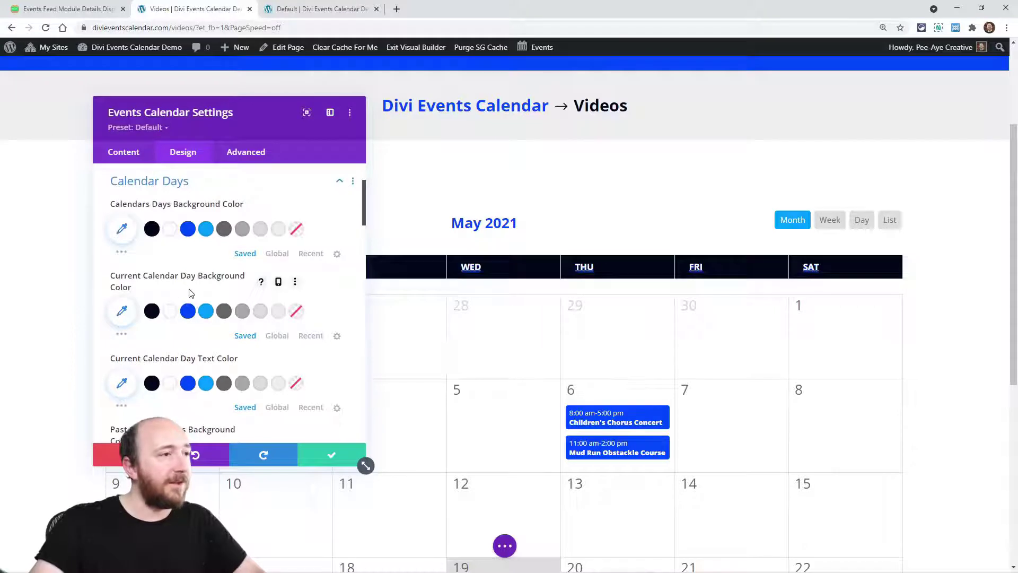
pyautogui.moveTo(365, 466); pyautogui.dragTo(391, 537)
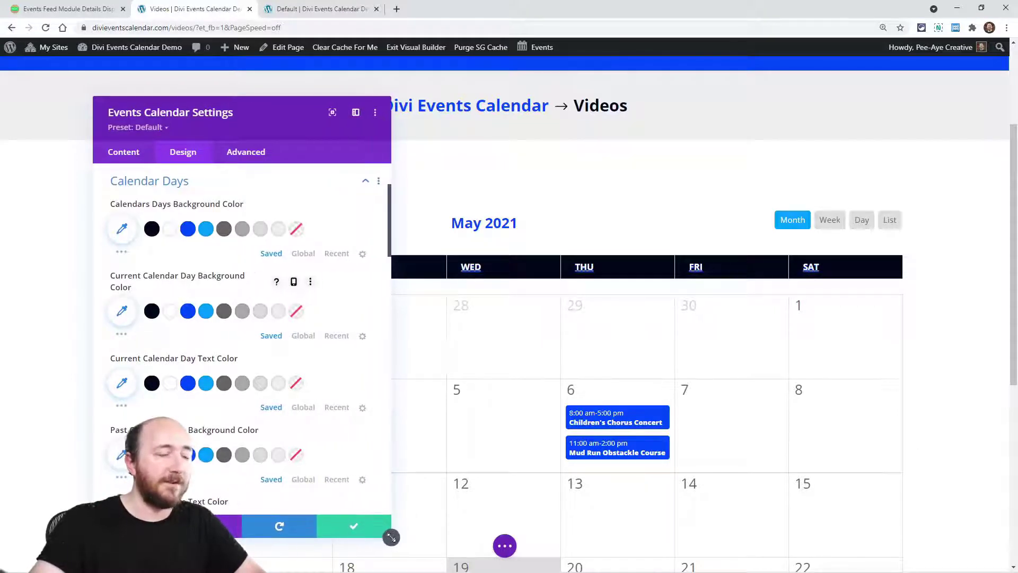
pyautogui.click(224, 229)
pyautogui.scroll(-7, 671, 352)
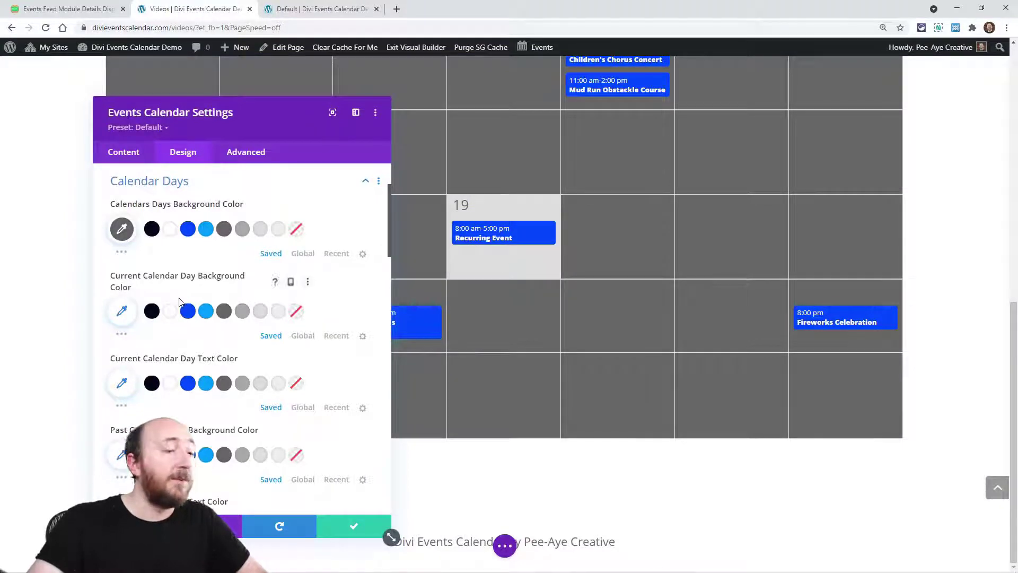
pyautogui.click(211, 313)
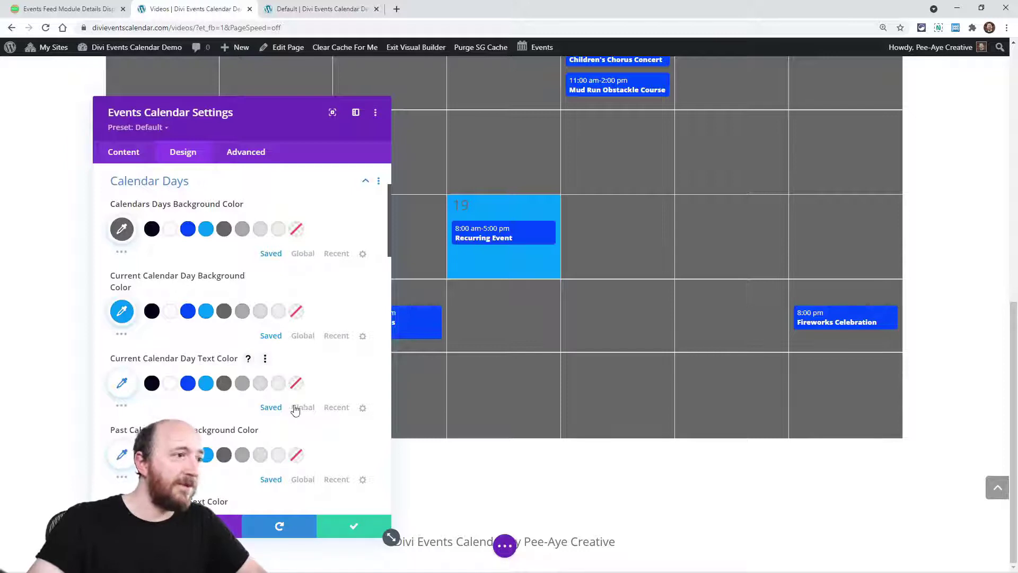
# Step: Try white and transparent for the current day's text color, and set the past calendar days' background color to light grey
pyautogui.click(171, 385)
pyautogui.click(296, 383)
pyautogui.scroll(-3, 244, 350)
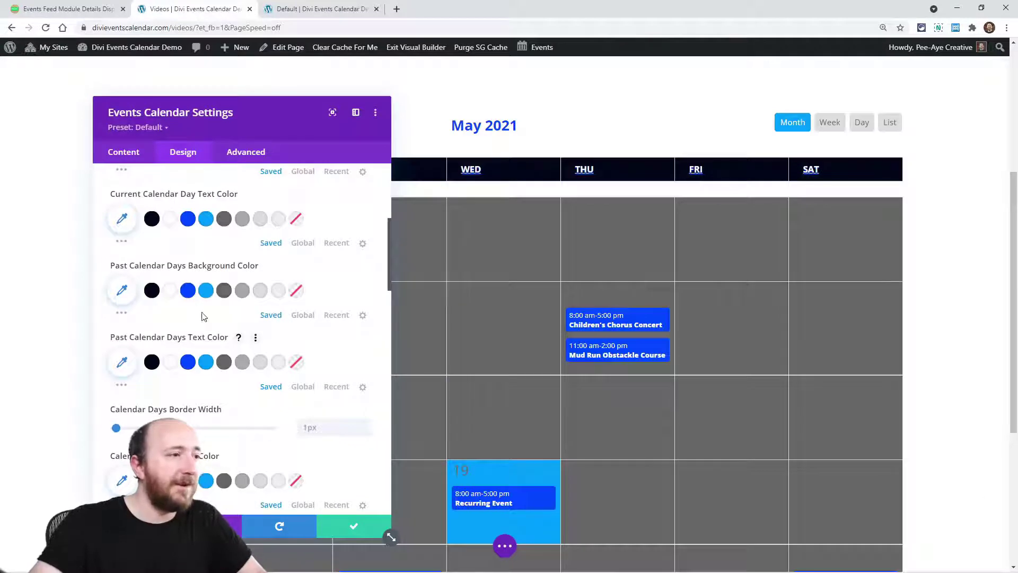
pyautogui.click(206, 292)
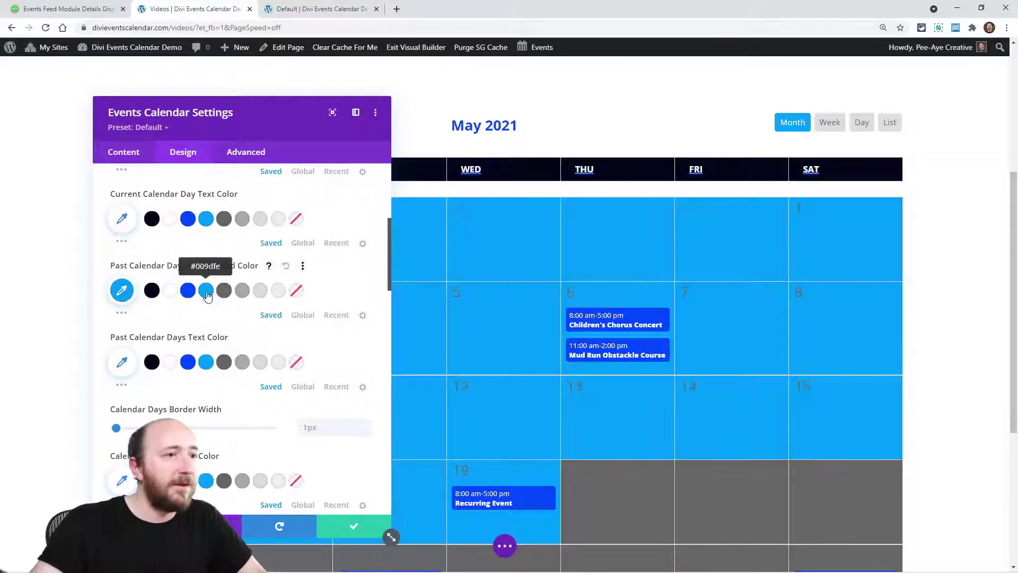
pyautogui.click(260, 292)
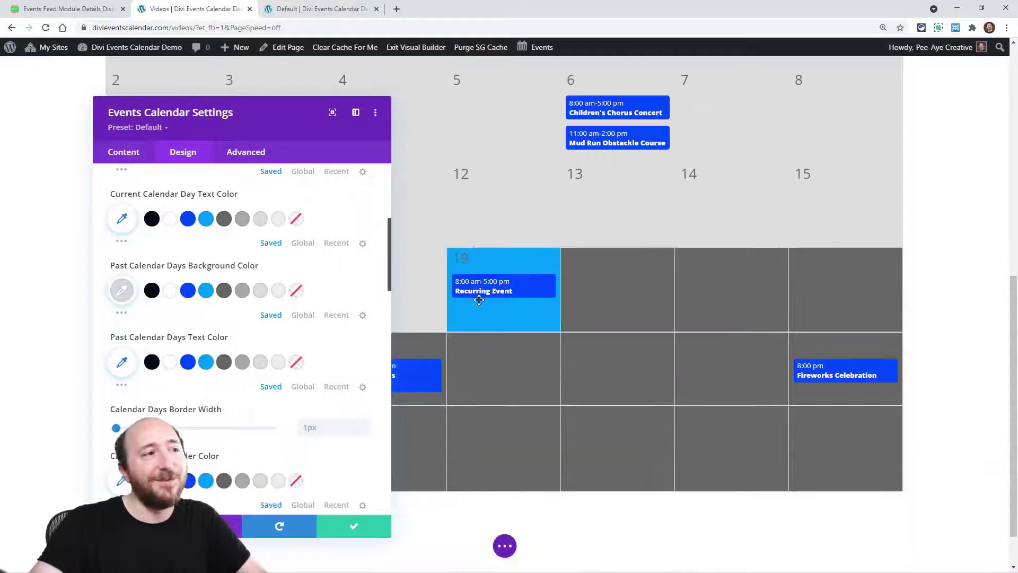
# Step: Set the calendar days' border width to 4px and their border color to blue
pyautogui.scroll(-2, 265, 295)
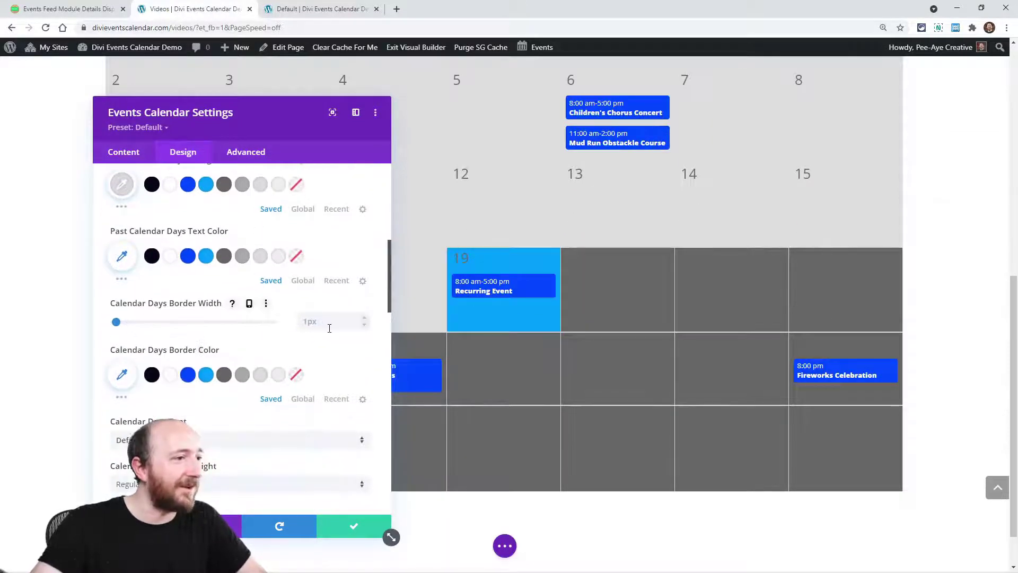
pyautogui.click(364, 319)
pyautogui.click(365, 319)
pyautogui.click(364, 318)
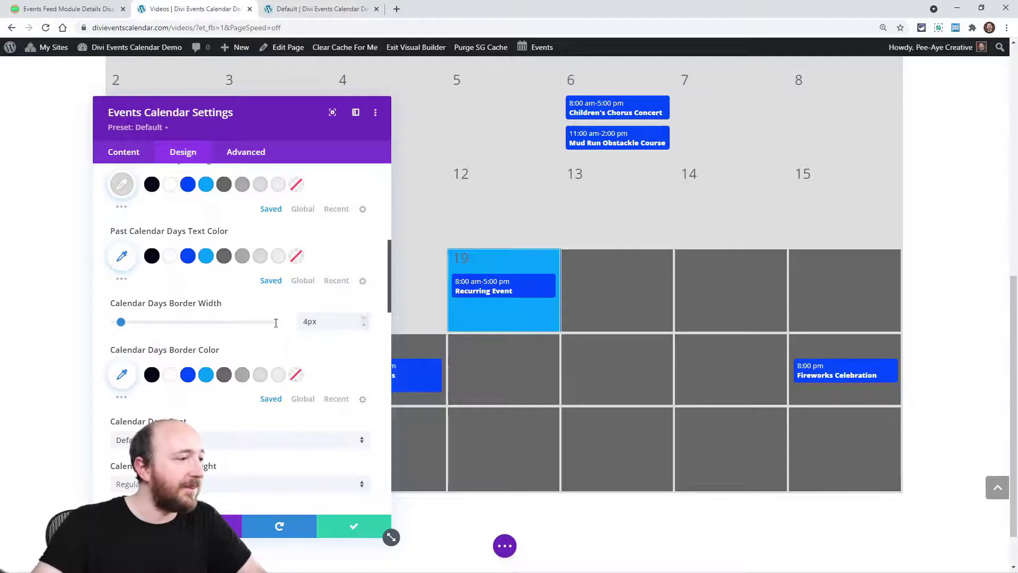
pyautogui.scroll(-1, 186, 354)
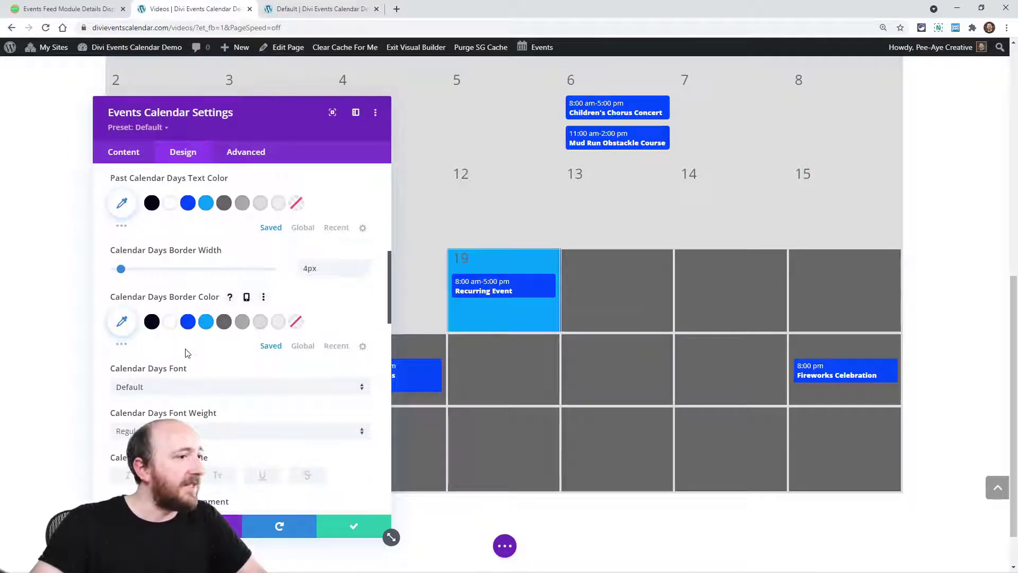
pyautogui.click(188, 321)
# Step: Apply the uppercase font style to the calendar days text, try right alignment, and settle on center alignment
pyautogui.scroll(-1, 230, 365)
pyautogui.scroll(-2, 213, 360)
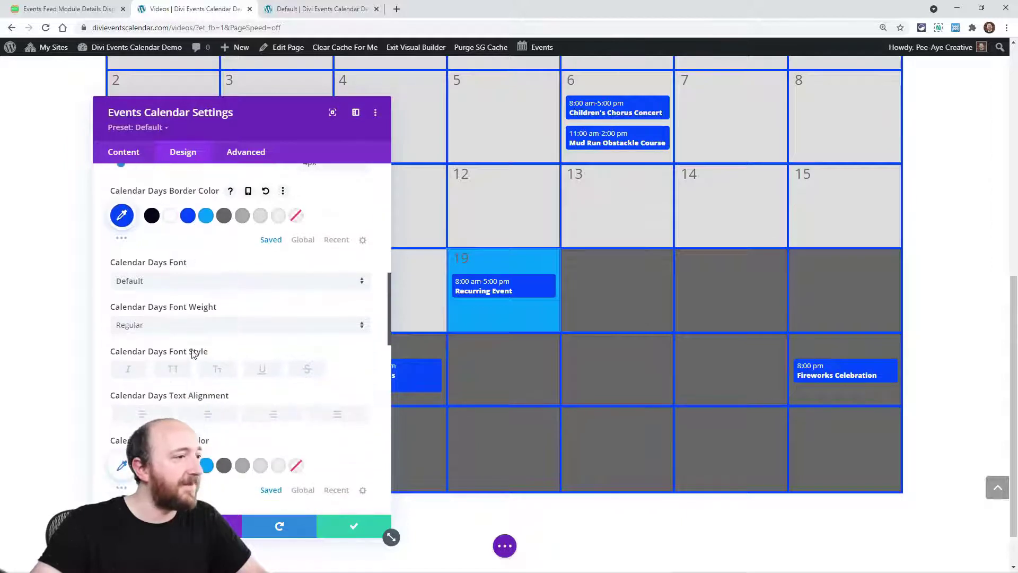
pyautogui.click(173, 370)
pyautogui.scroll(-2, 218, 370)
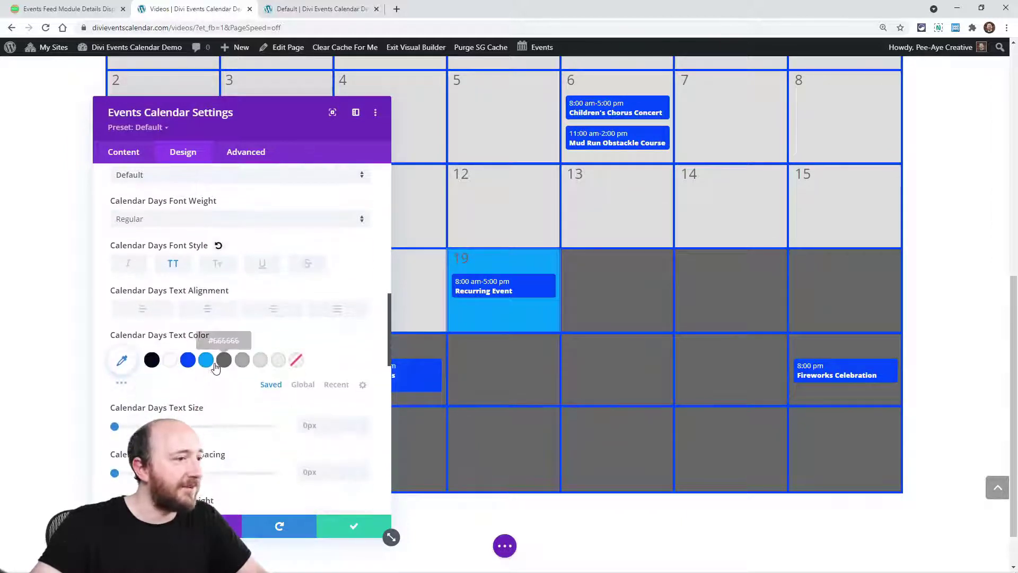
pyautogui.click(262, 313)
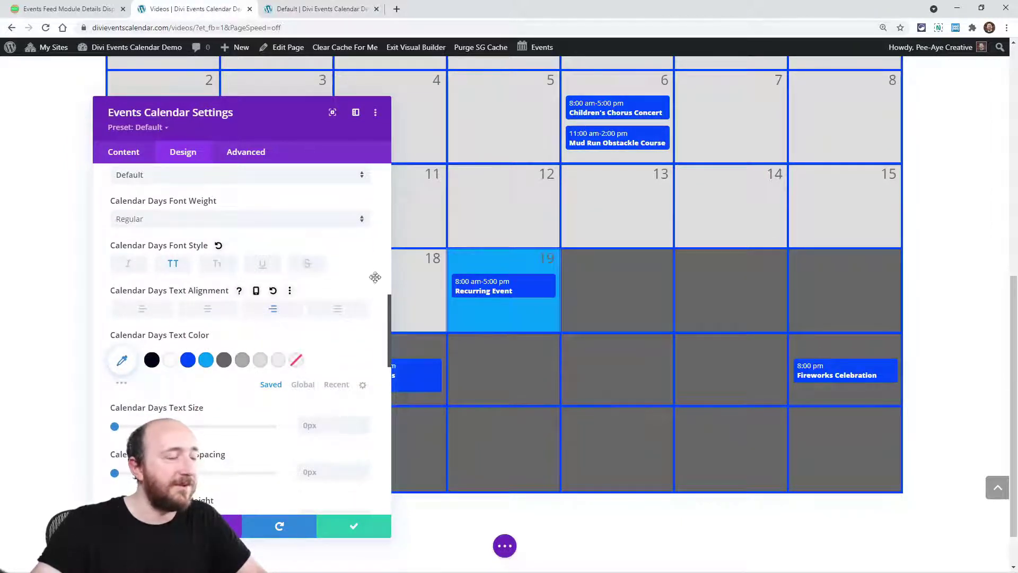
pyautogui.click(207, 310)
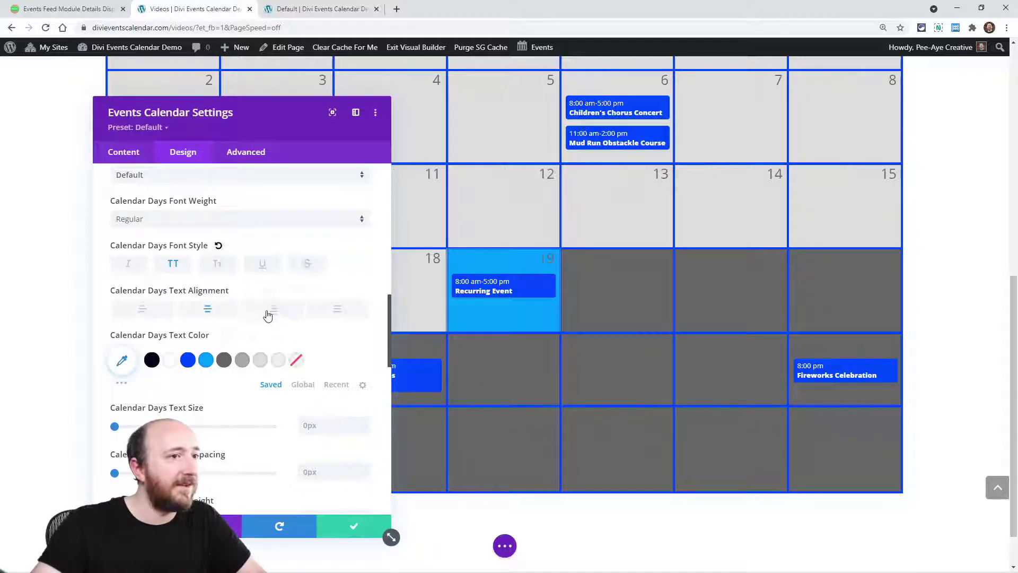
# Step: Set the calendar days' text color to white and apply the first text shadow preset
pyautogui.scroll(-2, 222, 327)
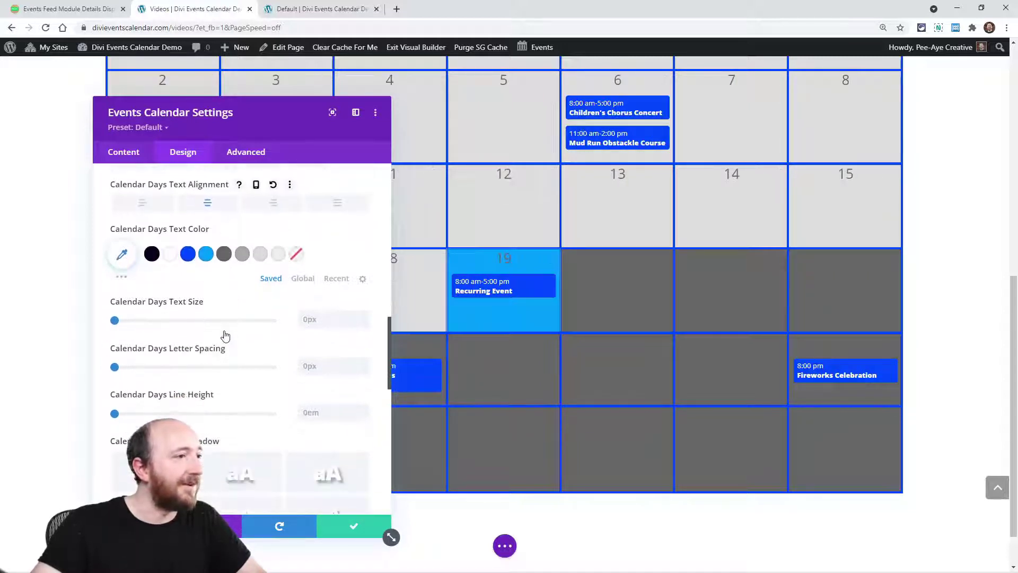
pyautogui.click(170, 254)
pyautogui.scroll(-2, 236, 331)
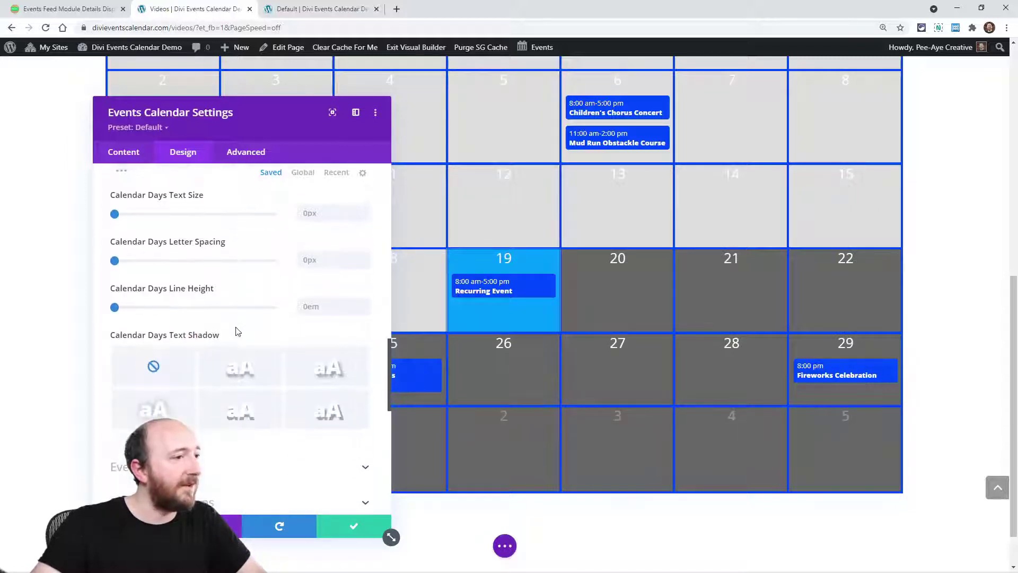
pyautogui.click(250, 368)
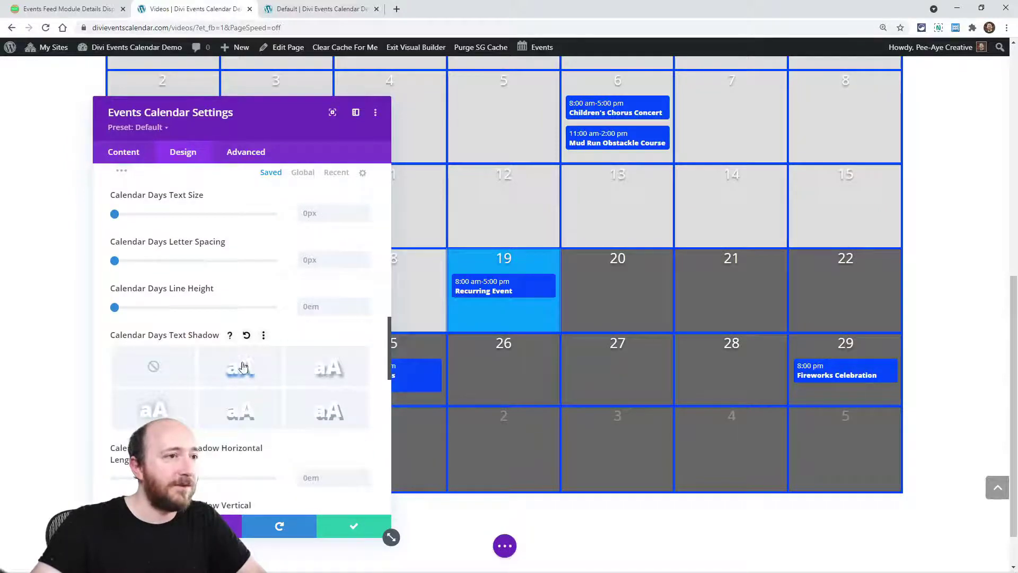
# Step: Discard the unsaved calendar styling changes and reopen the Events Calendar module's design settings
pyautogui.scroll(-7, 236, 345)
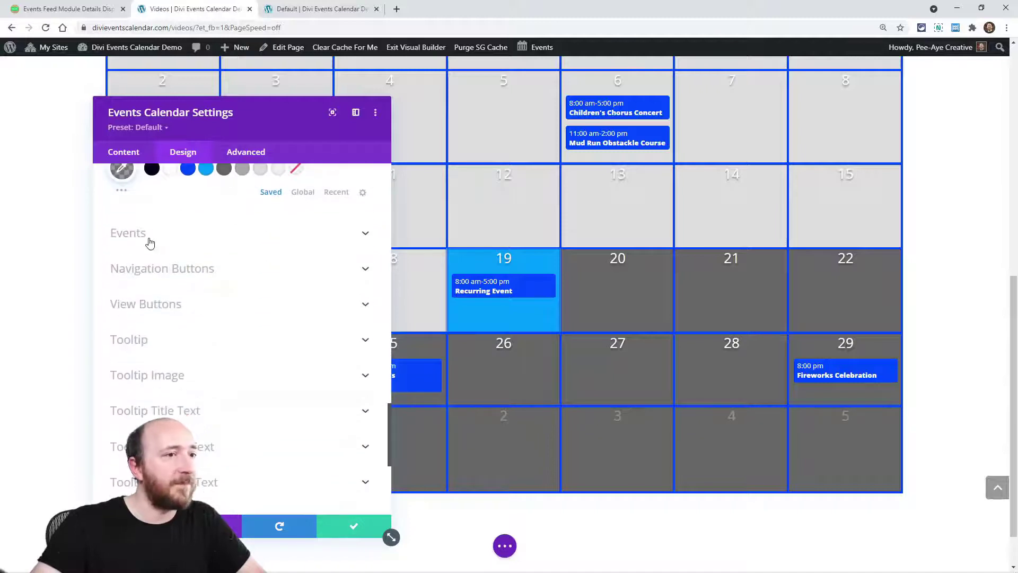
pyautogui.click(129, 526)
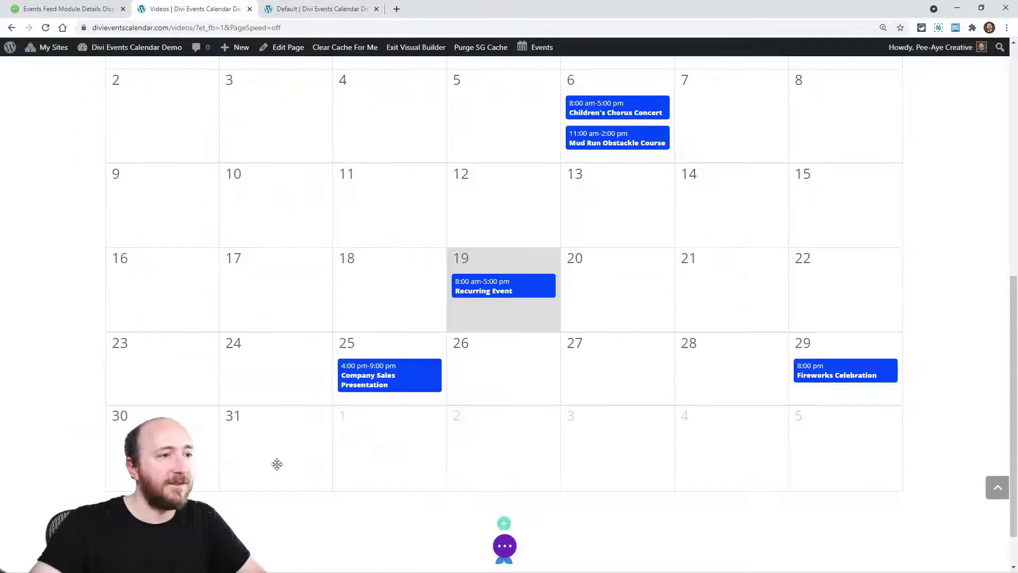
pyautogui.scroll(5, 453, 268)
pyautogui.click(483, 186)
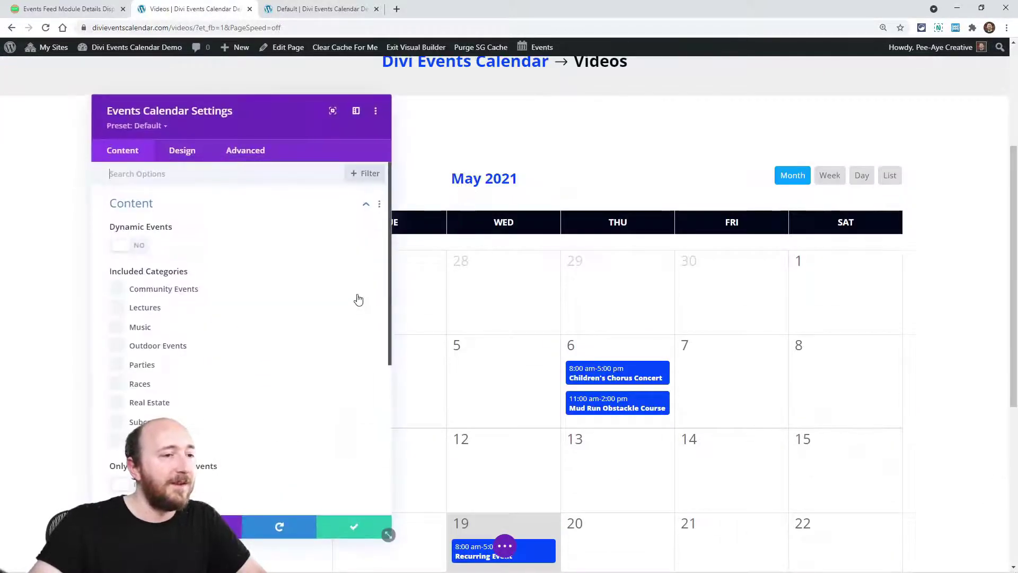
pyautogui.scroll(-3, 357, 298)
pyautogui.scroll(3, 175, 250)
pyautogui.click(182, 151)
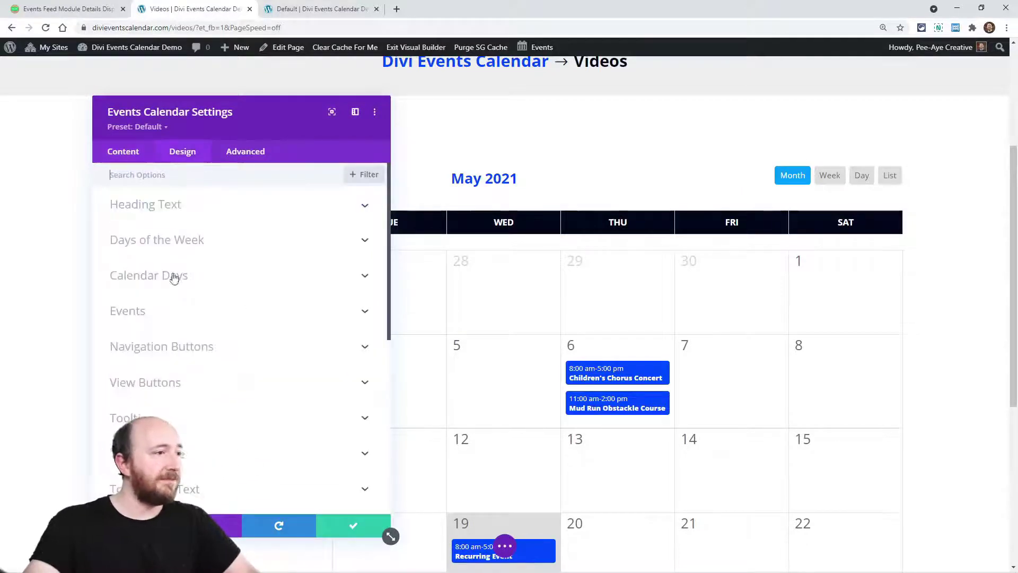
# Step: In the Events design options, try light blue and dark grey as the events' background color, and settle on white
pyautogui.scroll(-3, 181, 276)
pyautogui.click(182, 276)
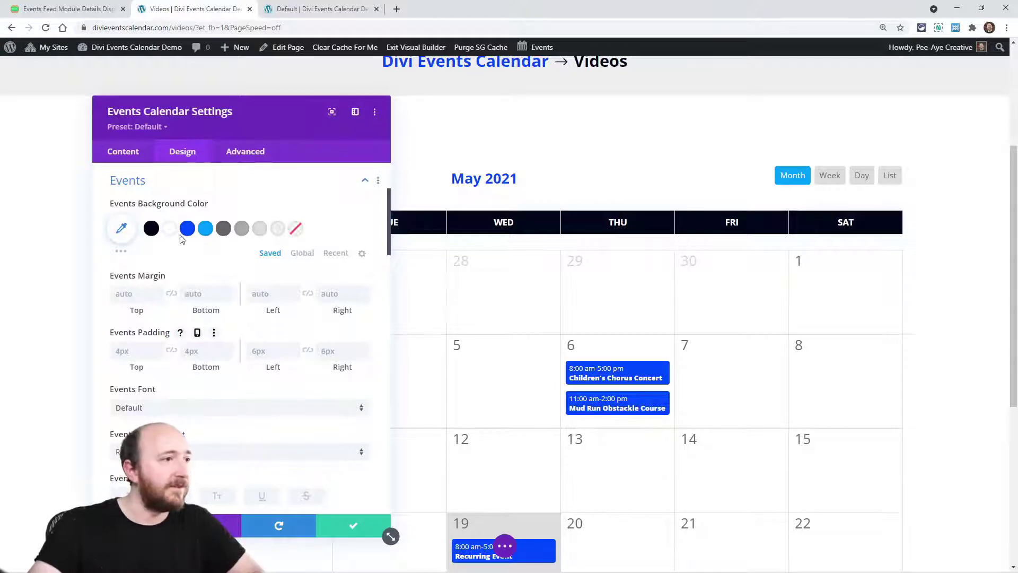
pyautogui.click(206, 228)
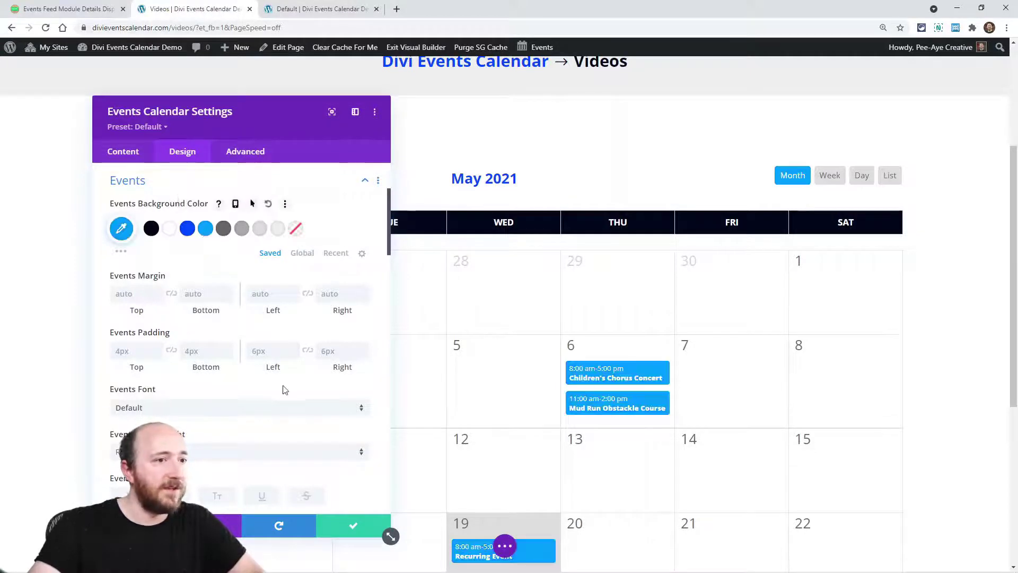
pyautogui.click(223, 228)
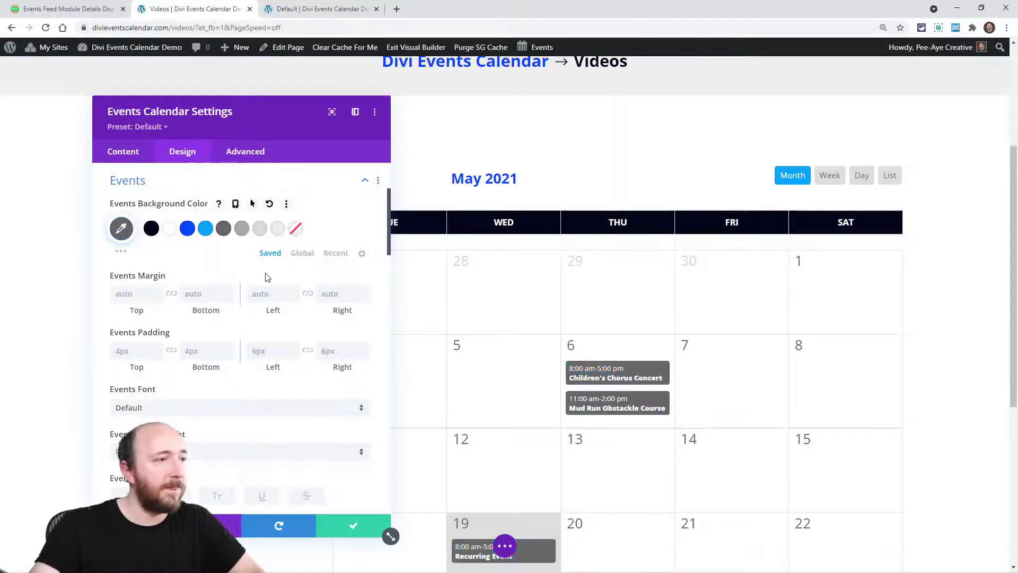
pyautogui.click(169, 228)
# Step: Try blue for the events' text color and settle on black
pyautogui.scroll(-5, 221, 316)
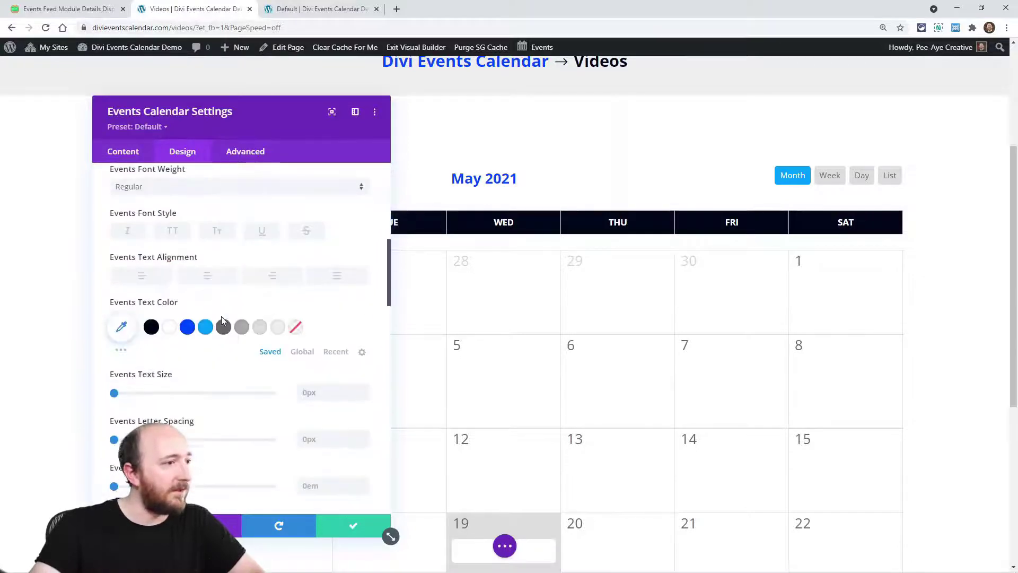
pyautogui.click(152, 328)
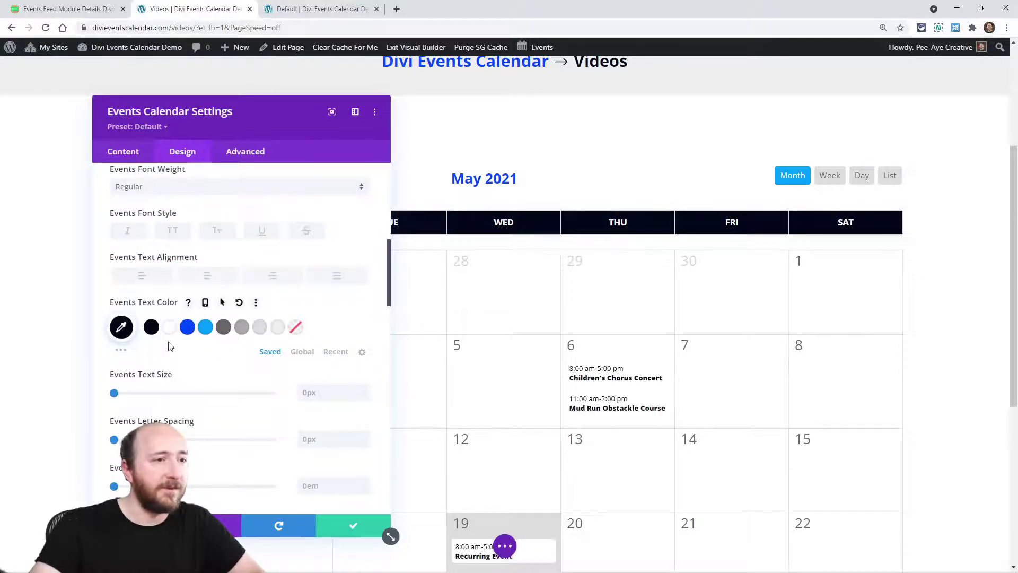
pyautogui.click(188, 327)
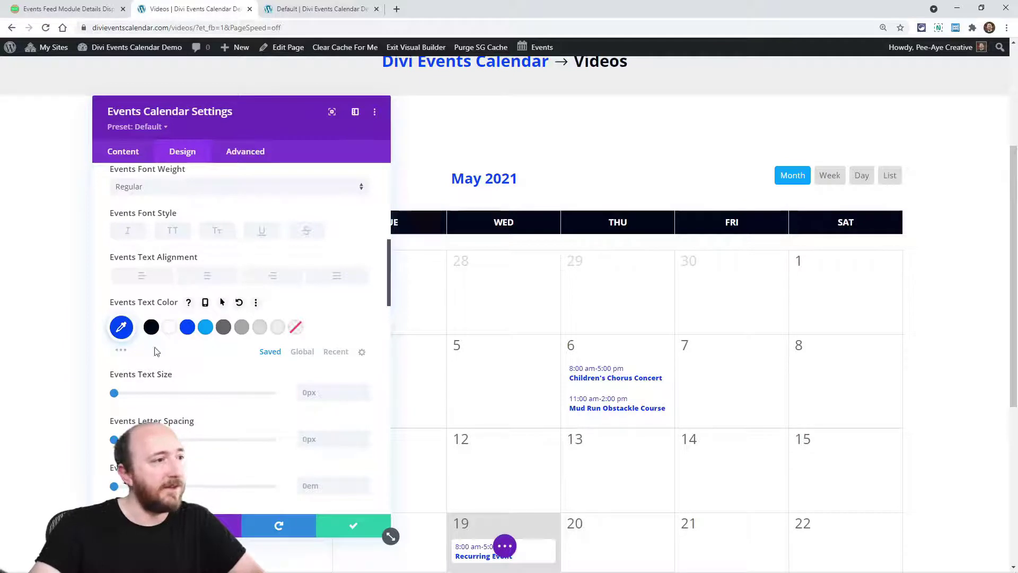
pyautogui.click(151, 326)
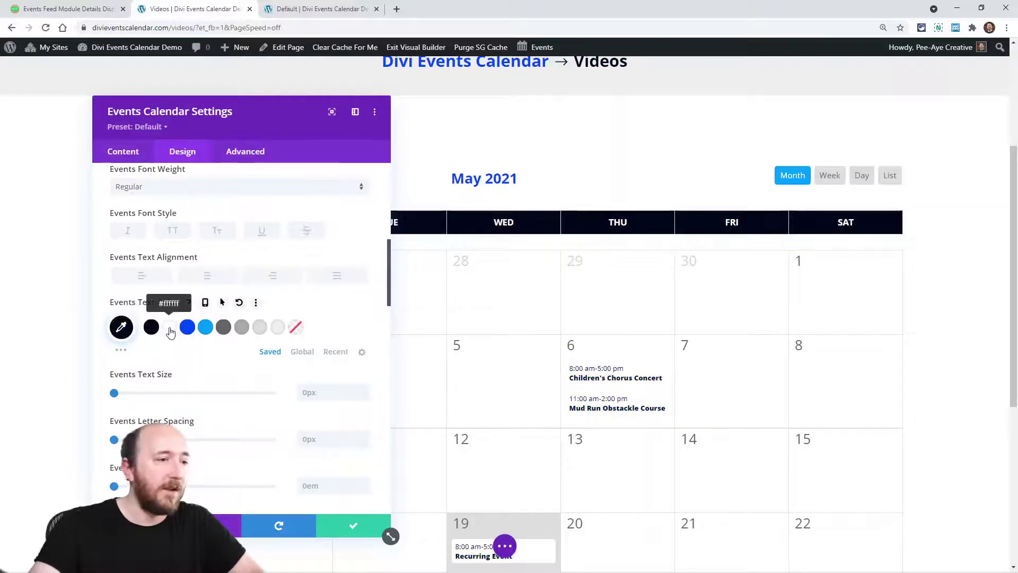
# Step: Examine the remaining Events design options, including text shadow, rounded corners and border settings
pyautogui.scroll(-2, 267, 354)
pyautogui.scroll(-2, 267, 354)
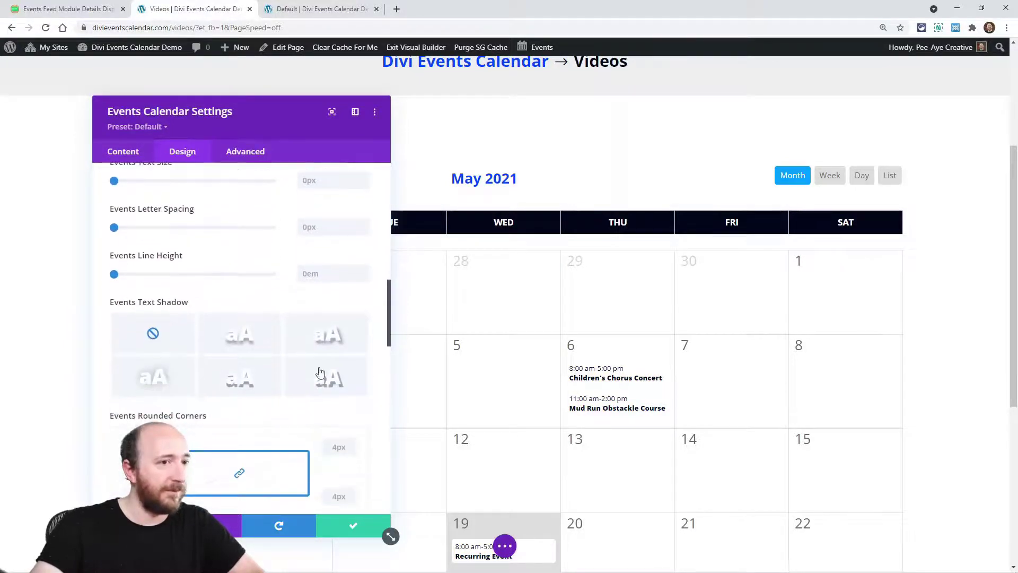
pyautogui.scroll(-3, 519, 441)
pyautogui.scroll(2, 519, 440)
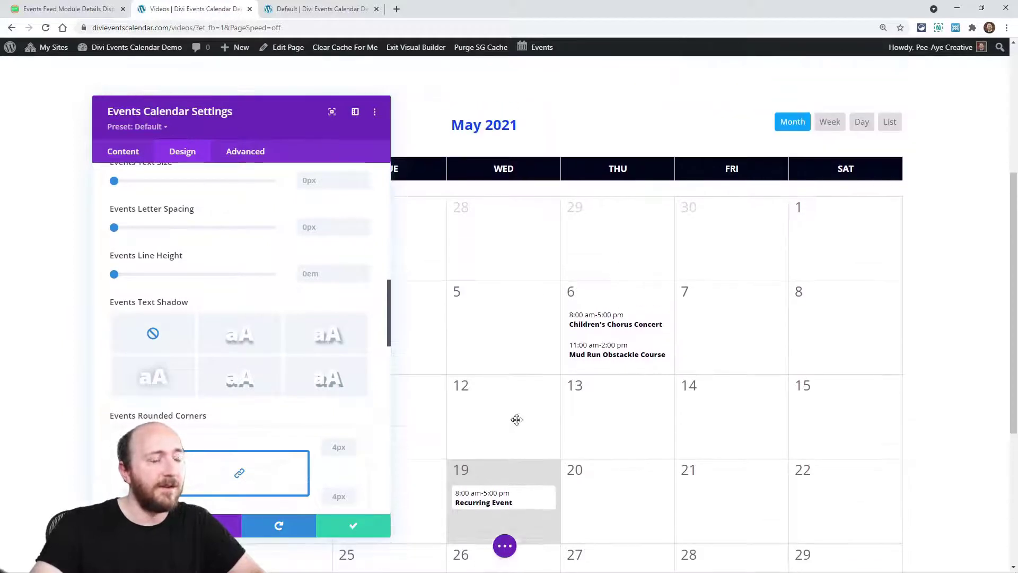
pyautogui.scroll(-1, 489, 360)
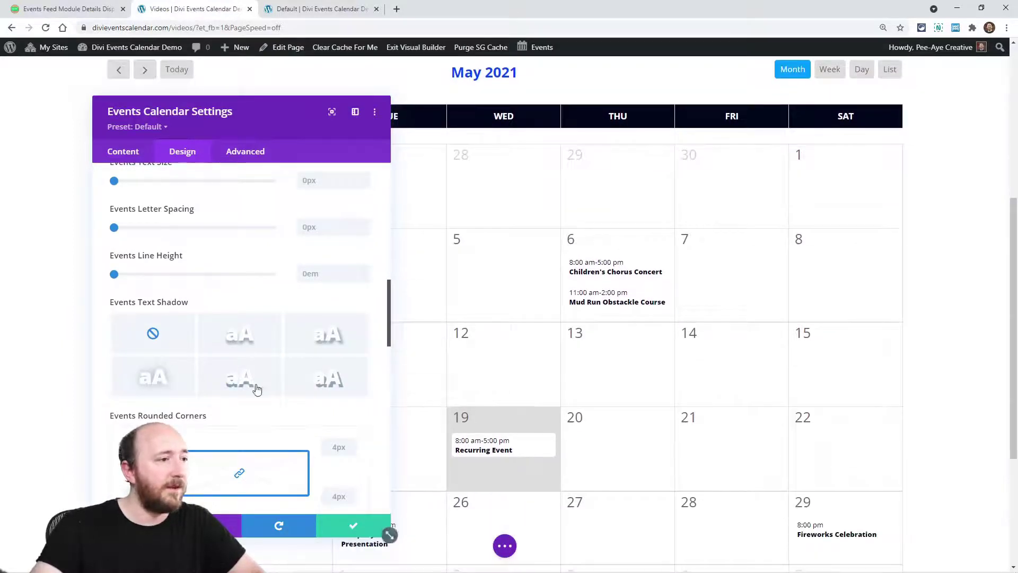
pyautogui.scroll(-2, 254, 387)
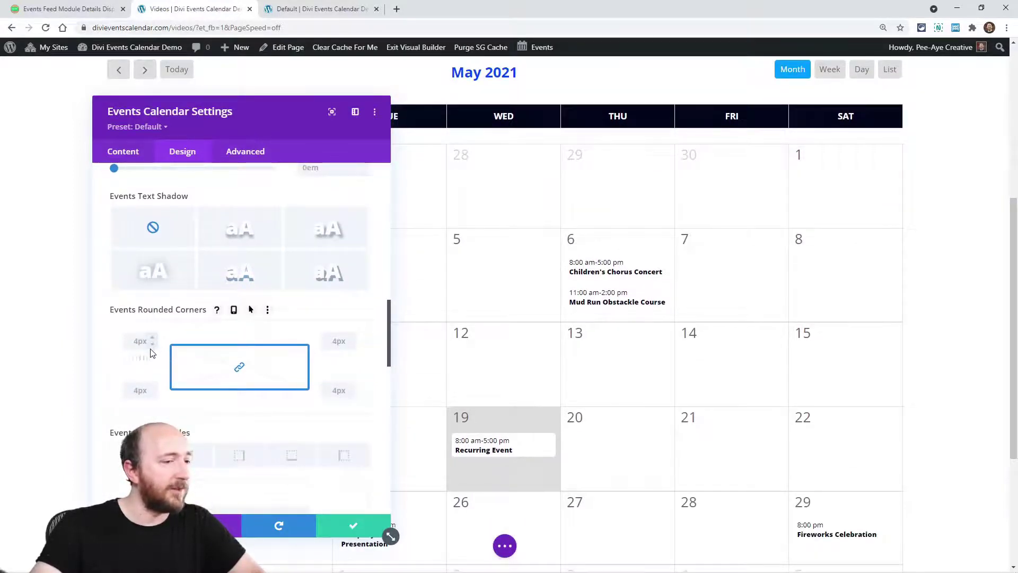
pyautogui.scroll(-7, 154, 350)
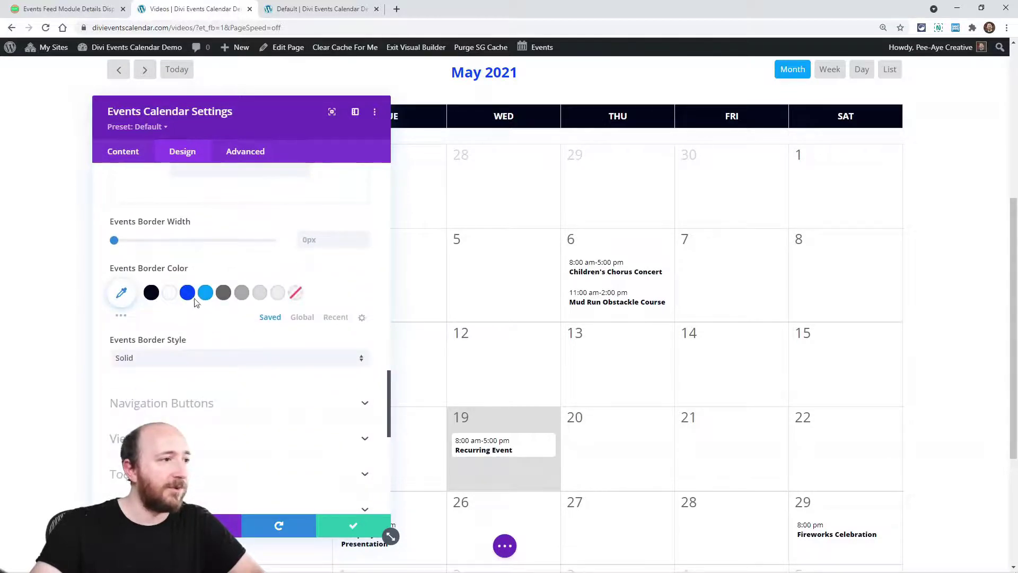
pyautogui.scroll(-3, 191, 329)
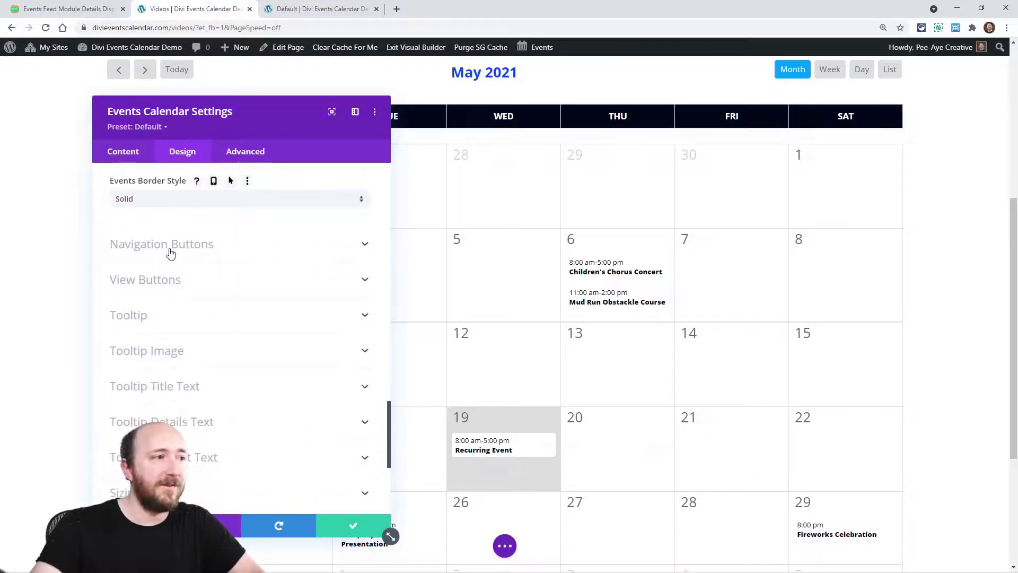
# Step: View the Navigation Buttons design options with the settings window moved clear of the calendar's navigation buttons, and close the section
pyautogui.click(170, 244)
pyautogui.moveTo(259, 121); pyautogui.dragTo(510, 113)
pyautogui.scroll(2, 519, 209)
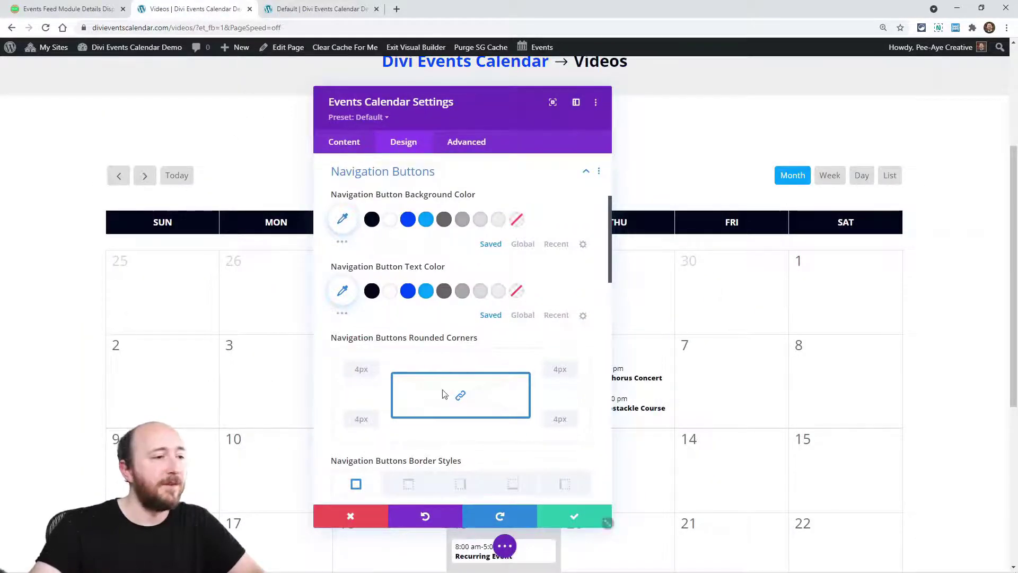
pyautogui.click(391, 173)
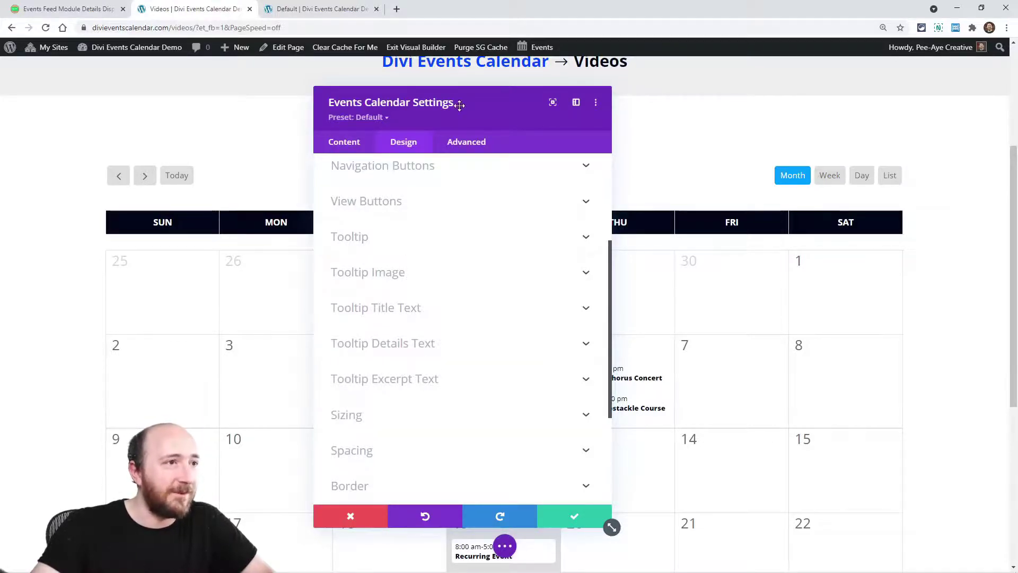
# Step: Move the settings window clear of the May 6 events and preview the tooltip of the Children's Chorus Concert event
pyautogui.moveTo(479, 117); pyautogui.dragTo(294, 114)
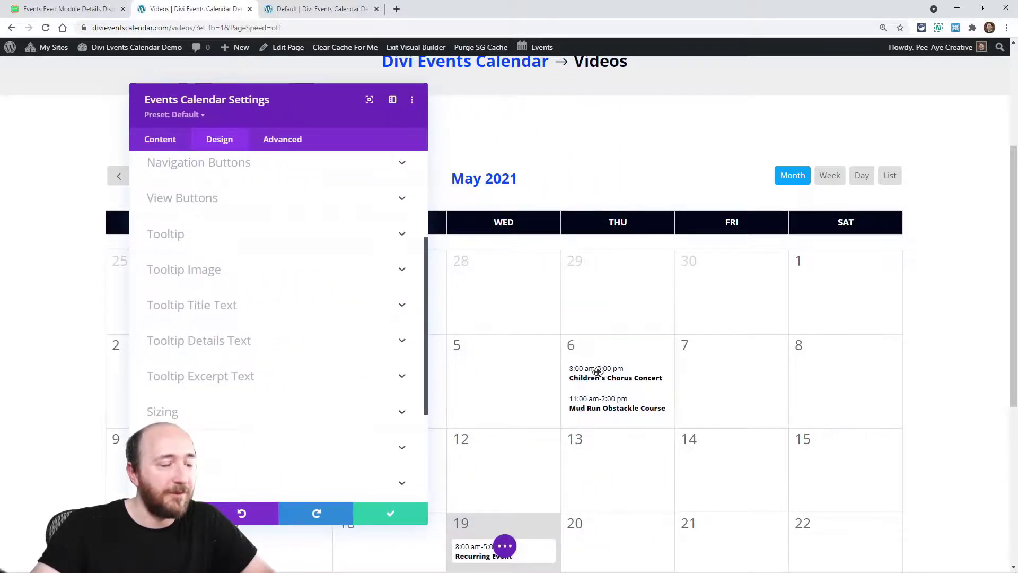
pyautogui.moveTo(595, 378)
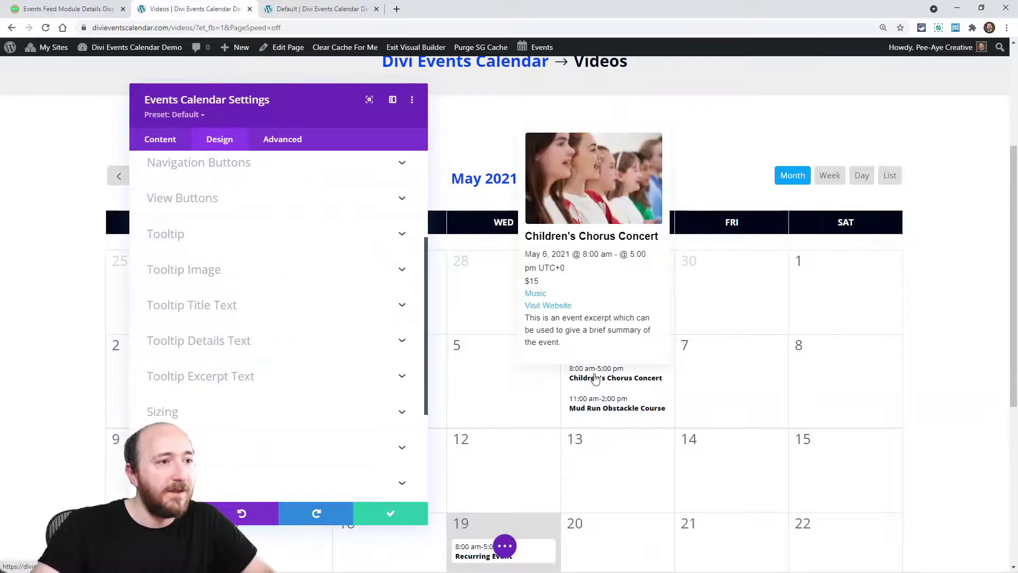